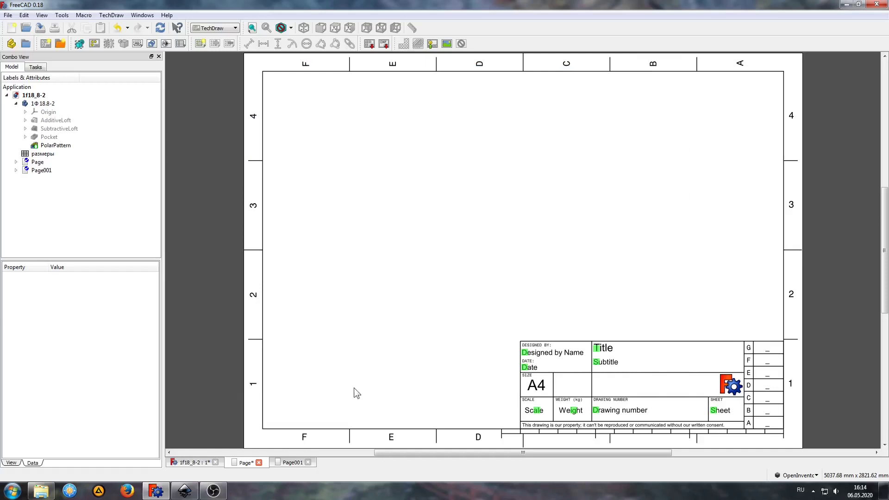
Show the portrait Page001 drawing in FreeCAD, then bring the Inkscape window forward
{"action": "left_click", "coordinate": [288, 463]}
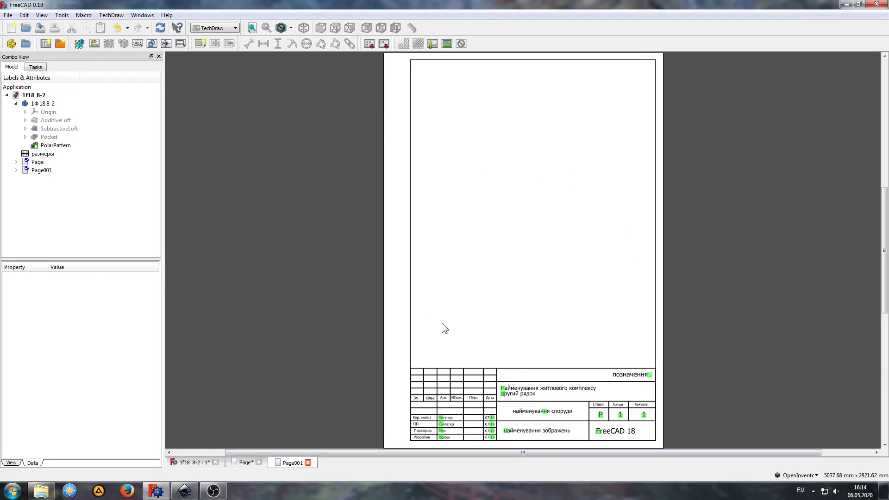
{"action": "left_click", "coordinate": [185, 491]}
{"action": "left_click", "coordinate": [187, 15]}
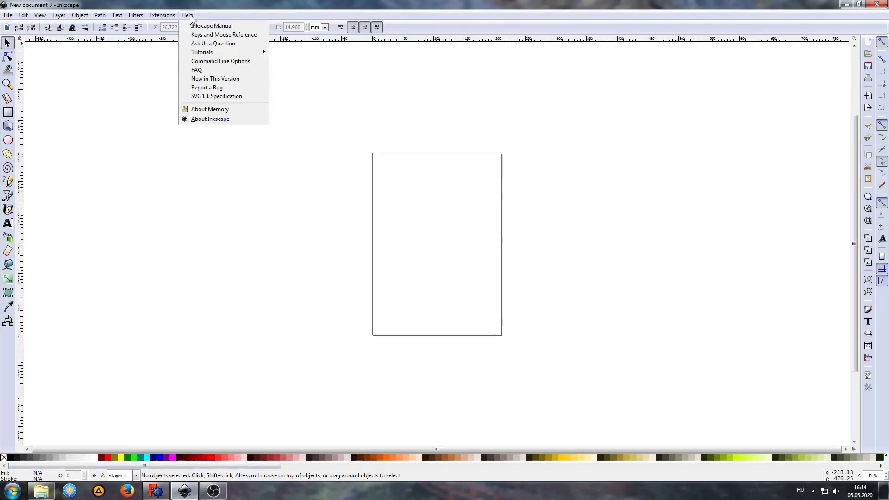
{"action": "left_click", "coordinate": [204, 119]}
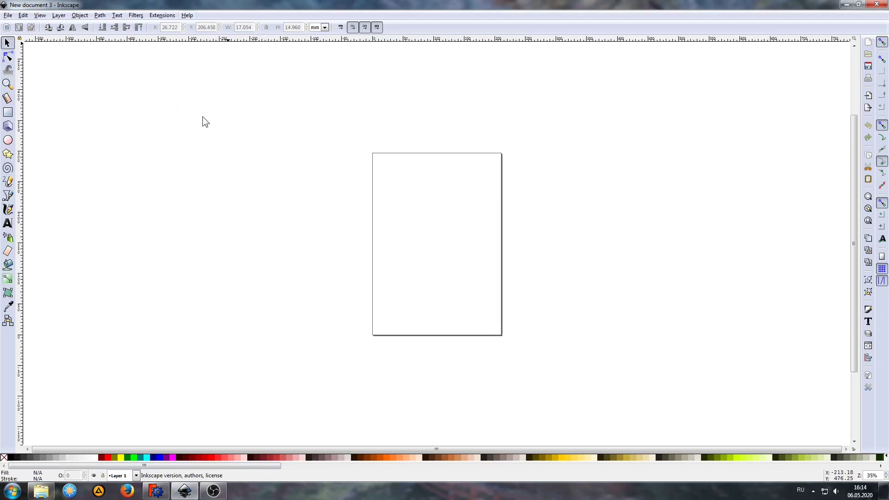
{"action": "left_click_drag", "start_coordinate": [311, 91], "coordinate": [478, 76]}
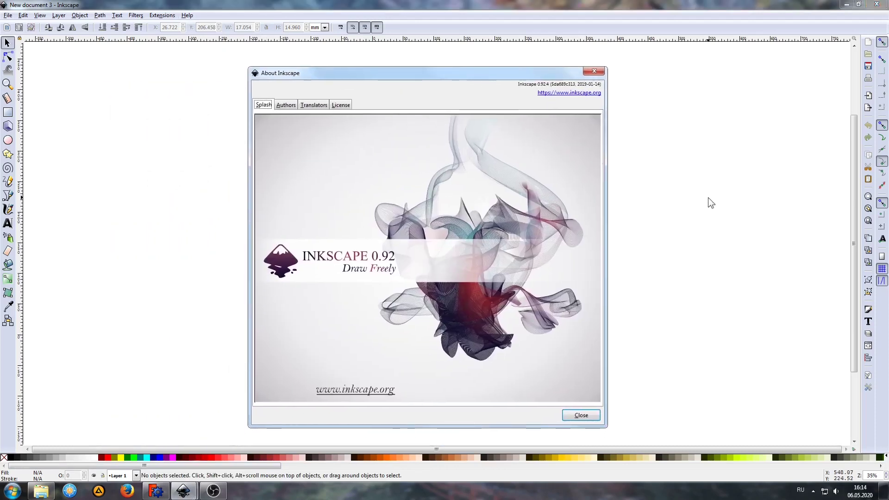
{"action": "left_click", "coordinate": [580, 417]}
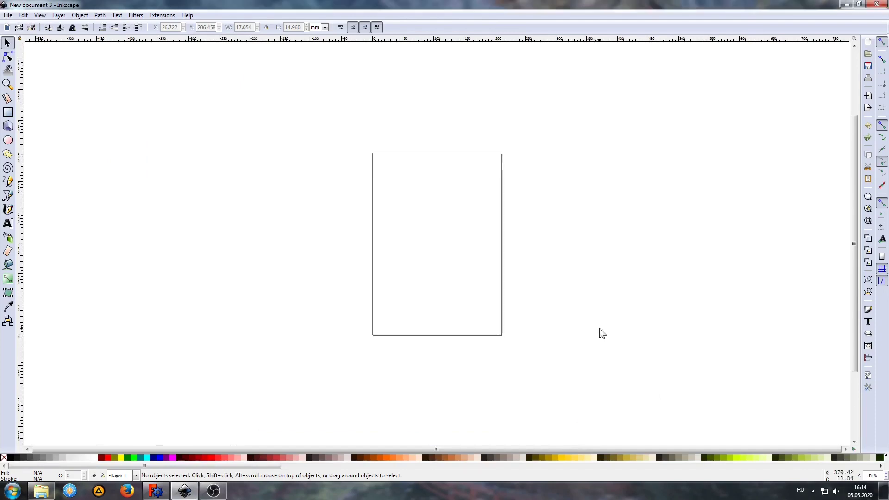
{"action": "left_click", "coordinate": [873, 389]}
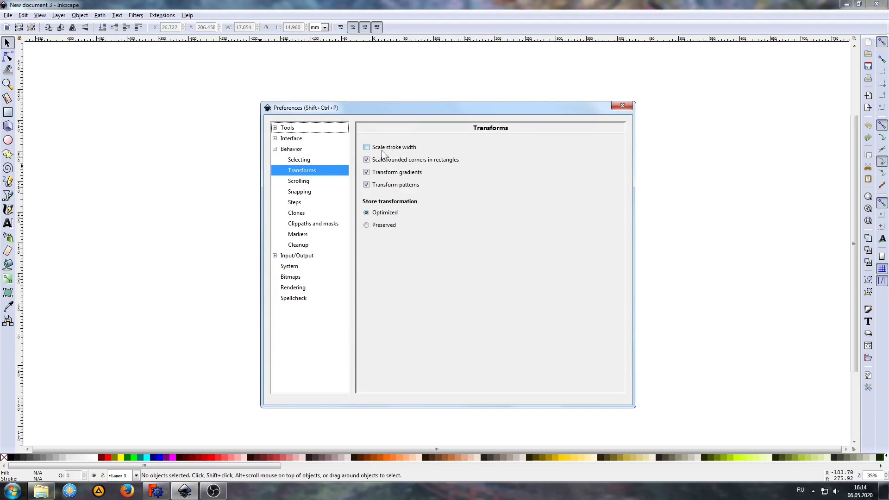
{"action": "left_click", "coordinate": [622, 106]}
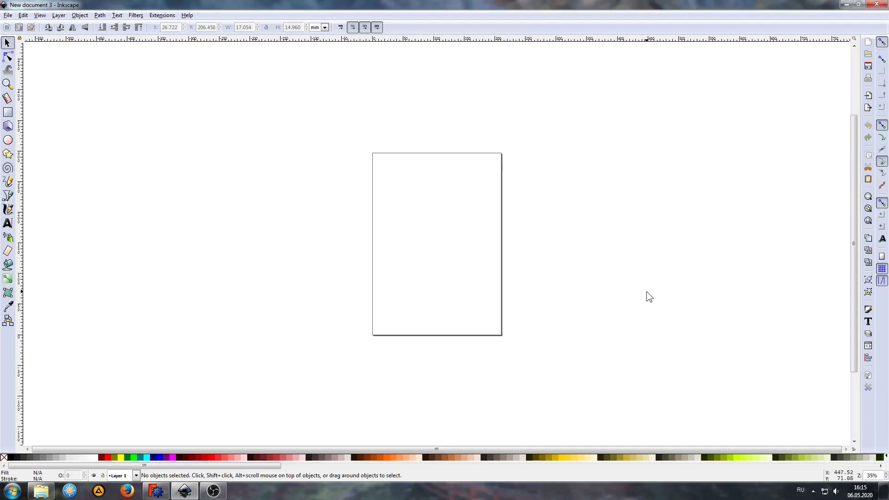
{"action": "left_click", "coordinate": [868, 375]}
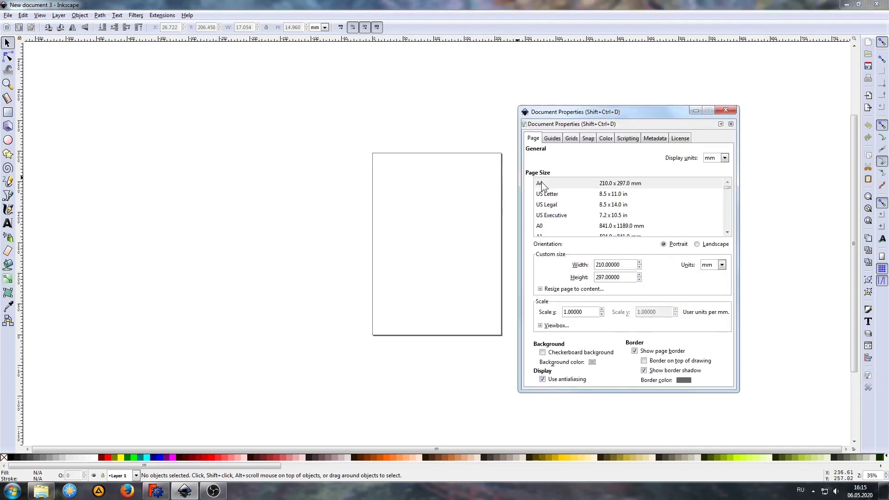
{"action": "left_click", "coordinate": [541, 182]}
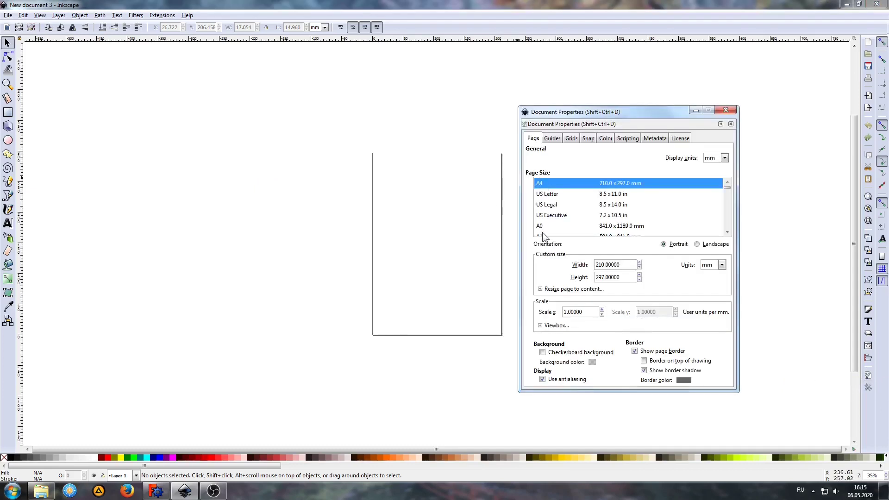
{"action": "left_click", "coordinate": [726, 112]}
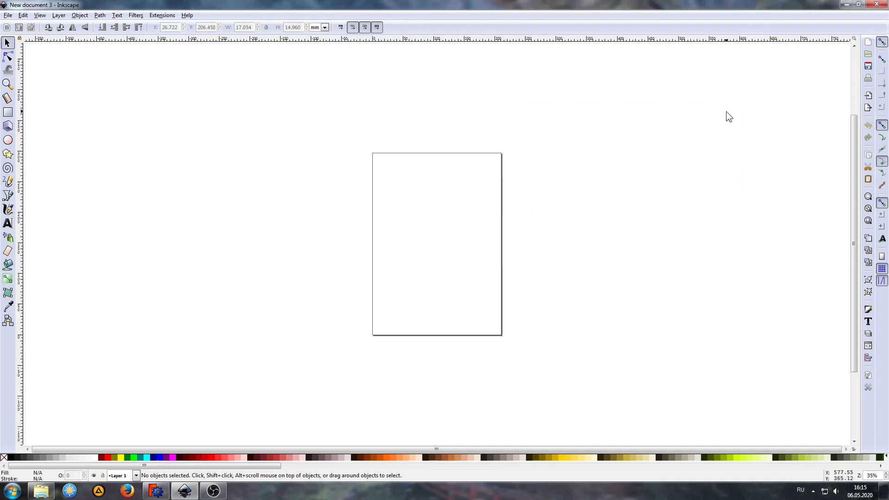
Draw a rectangle on the page with no fill and a 1 mm stroke
{"action": "left_click", "coordinate": [7, 112]}
{"action": "left_click_drag", "start_coordinate": [381, 172], "coordinate": [483, 309]}
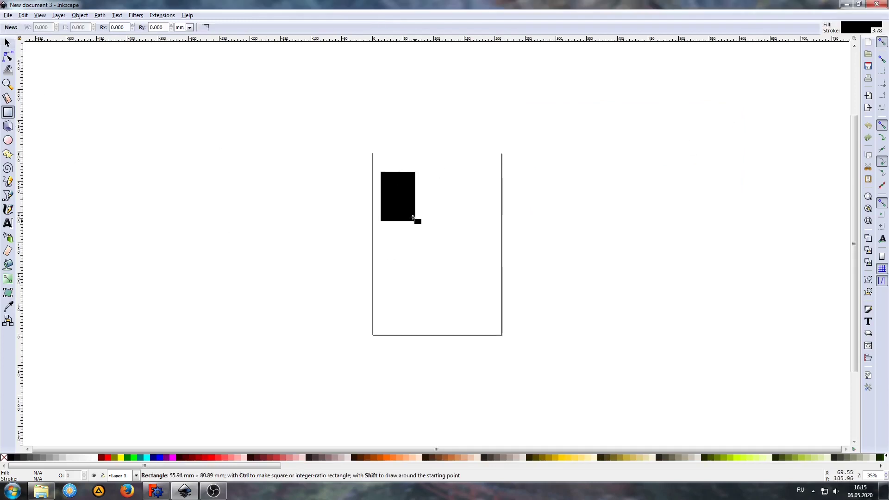
{"action": "left_click", "coordinate": [7, 43]}
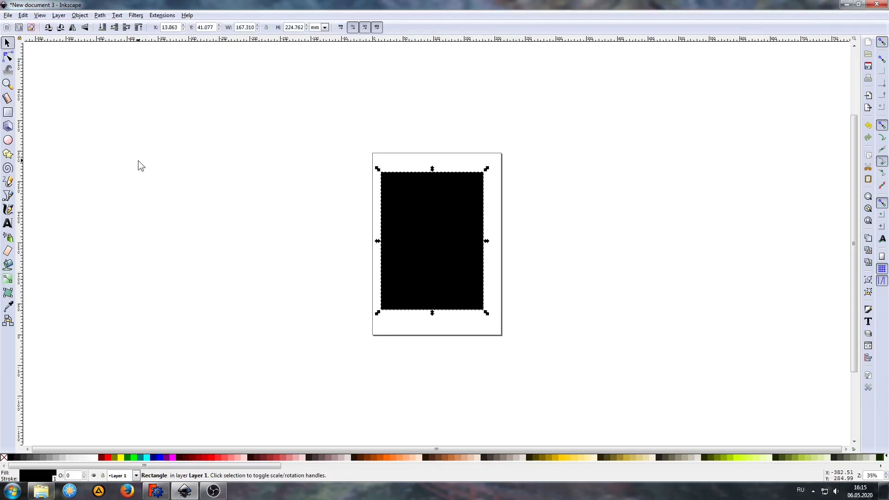
{"action": "left_click", "coordinate": [869, 310]}
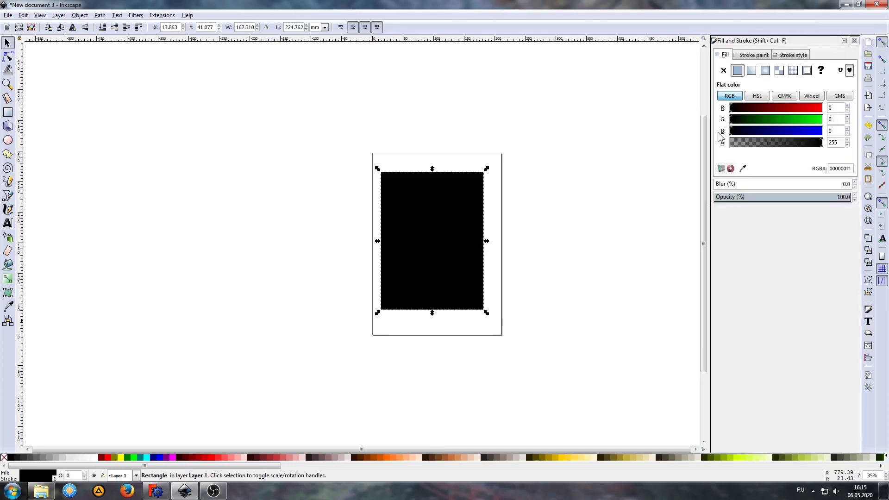
{"action": "left_click", "coordinate": [723, 71]}
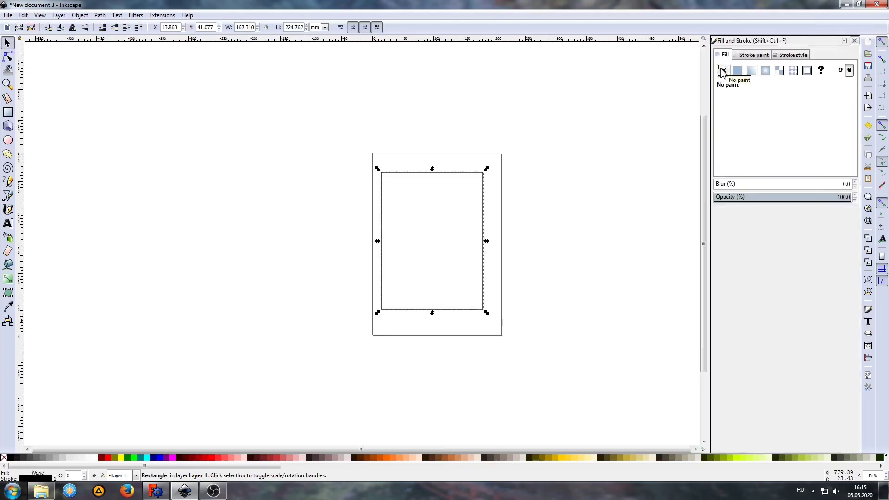
{"action": "left_click", "coordinate": [793, 57]}
{"action": "double_click", "coordinate": [779, 71]}
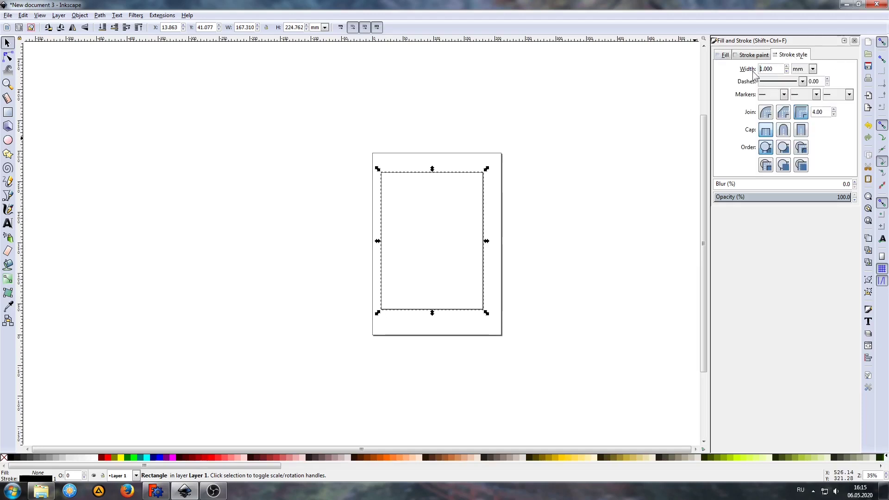
{"action": "scroll", "coordinate": [510, 182], "scroll_direction": "up", "scroll_amount": 2}
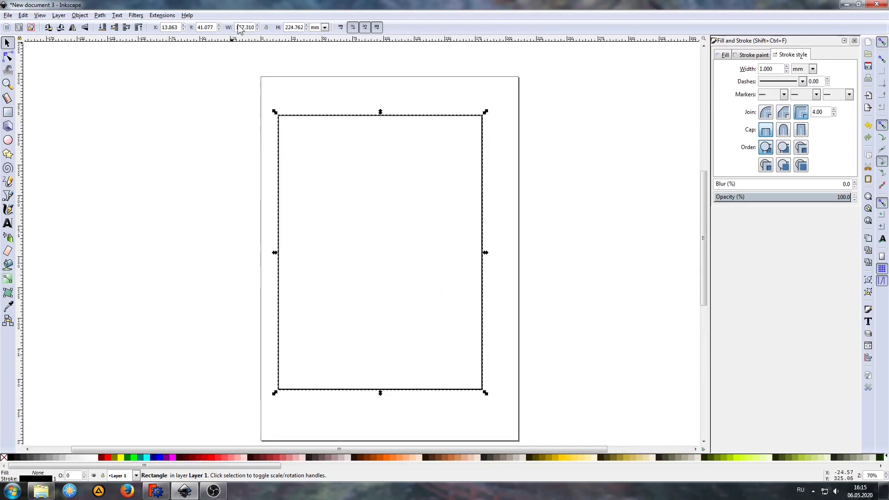
Size the rectangle to 185 × 287 mm and position it at X 20, Y 5
{"action": "left_click_drag", "start_coordinate": [237, 30], "coordinate": [254, 30]}
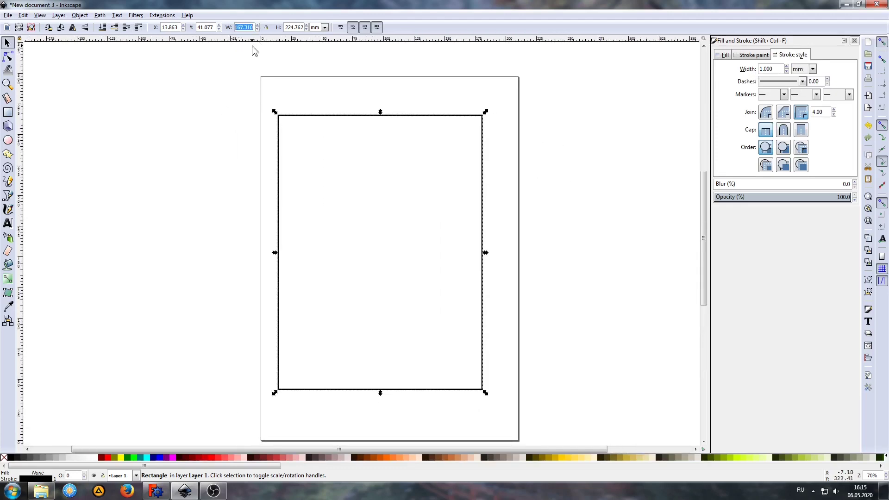
{"action": "type", "text": "185"}
{"action": "key", "text": "Return"}
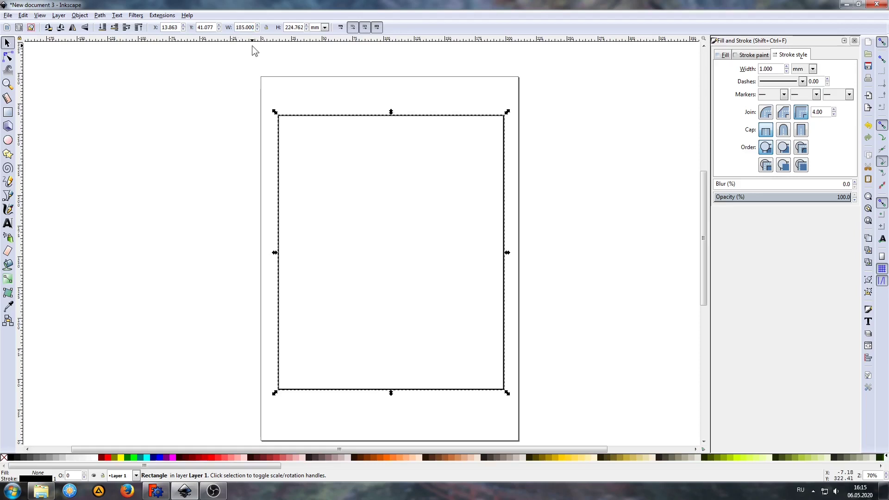
{"action": "double_click", "coordinate": [290, 28]}
{"action": "type", "text": "287"}
{"action": "key", "text": "Return"}
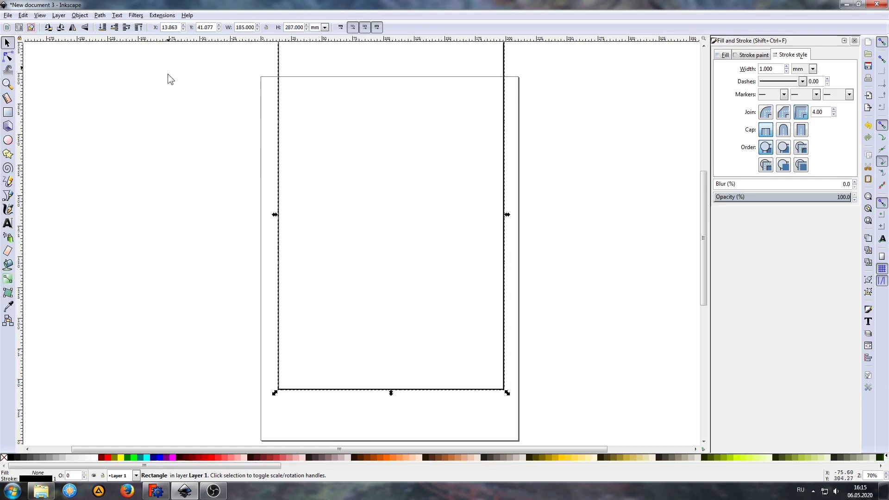
{"action": "double_click", "coordinate": [175, 27]}
{"action": "type", "text": "2"}
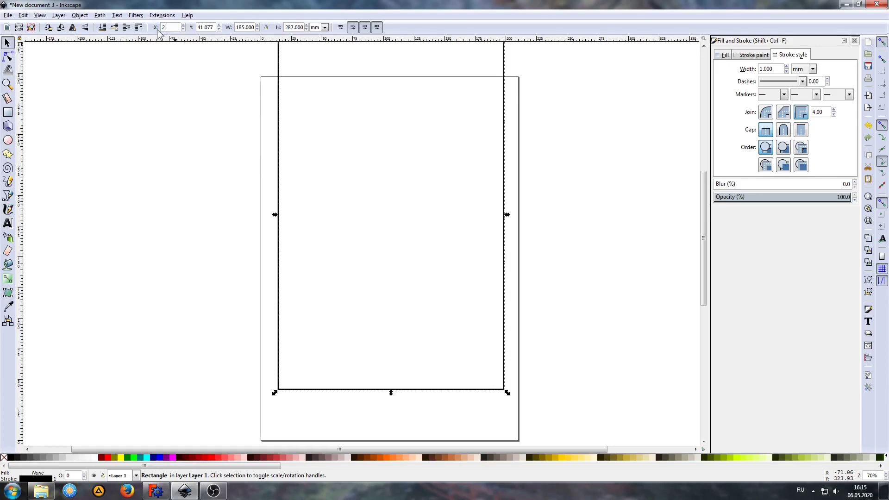
{"action": "type", "text": "0.000"}
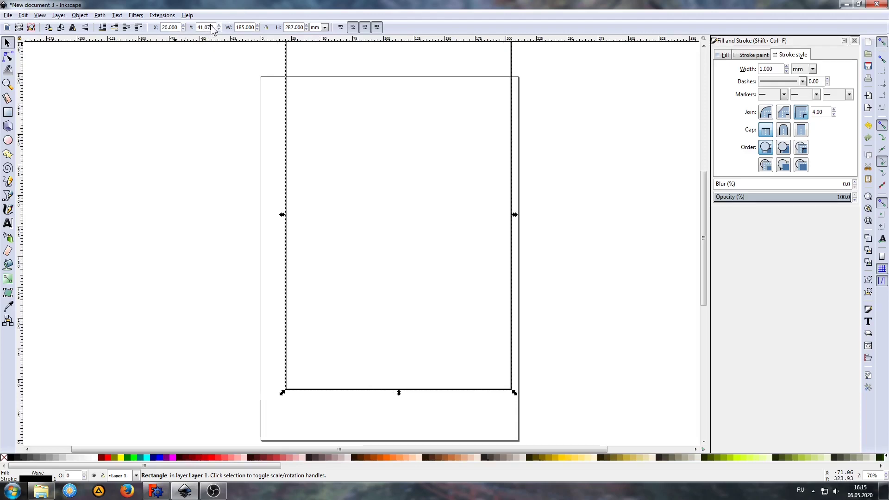
{"action": "left_click_drag", "start_coordinate": [211, 28], "coordinate": [194, 34]}
{"action": "type", "text": "5"}
{"action": "key", "text": "Return"}
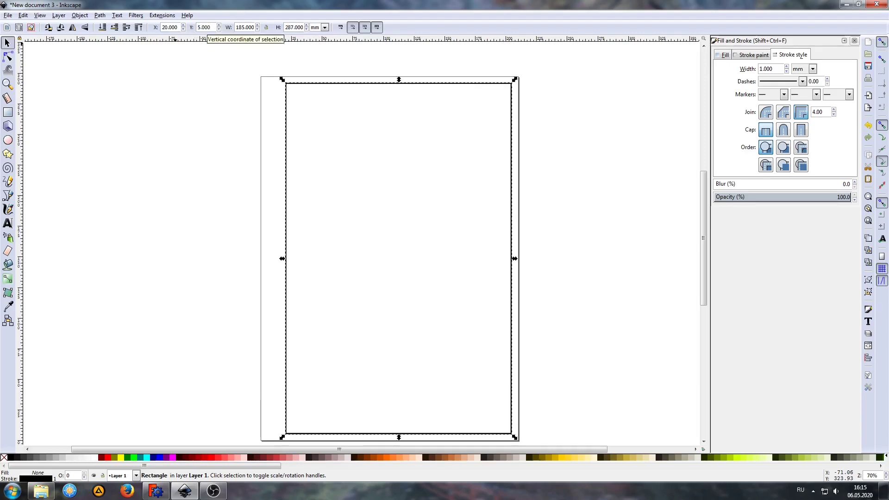
{"action": "left_click", "coordinate": [194, 145]}
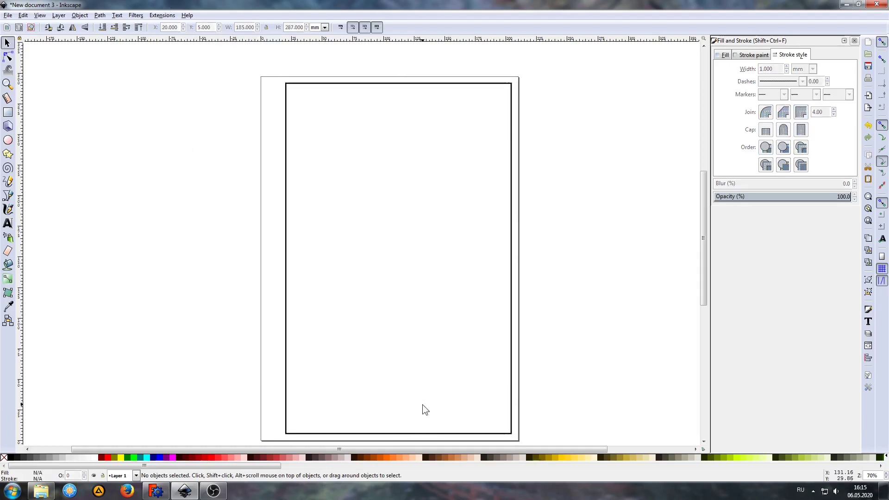
Zoom to the frame's bottom-left corner and draw a small rectangle there
{"action": "scroll", "coordinate": [390, 397], "scroll_direction": "up", "scroll_amount": 2, "text": "ctrl"}
{"action": "scroll", "coordinate": [391, 406], "scroll_direction": "down", "scroll_amount": 5}
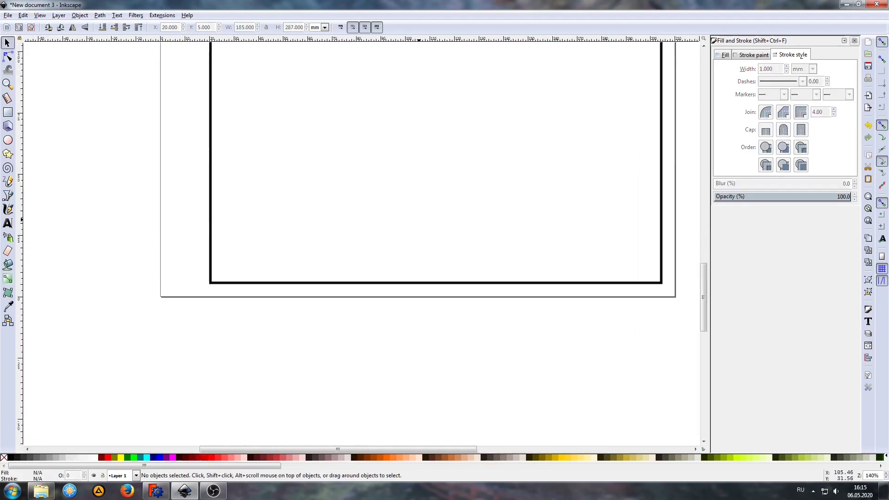
{"action": "scroll", "coordinate": [419, 224], "scroll_direction": "up", "scroll_amount": 1, "text": "ctrl"}
{"action": "left_click_drag", "start_coordinate": [419, 224], "coordinate": [486, 225]}
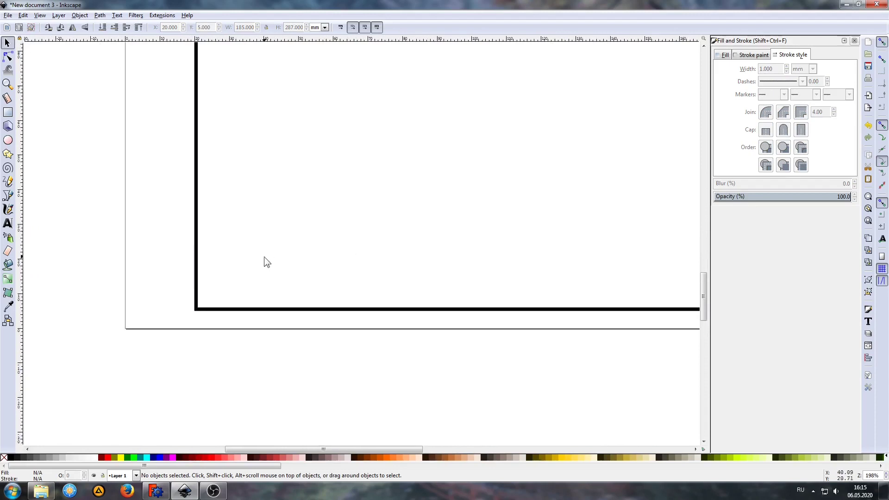
{"action": "scroll", "coordinate": [264, 259], "scroll_direction": "up", "scroll_amount": 1, "text": "ctrl"}
{"action": "left_click", "coordinate": [8, 112]}
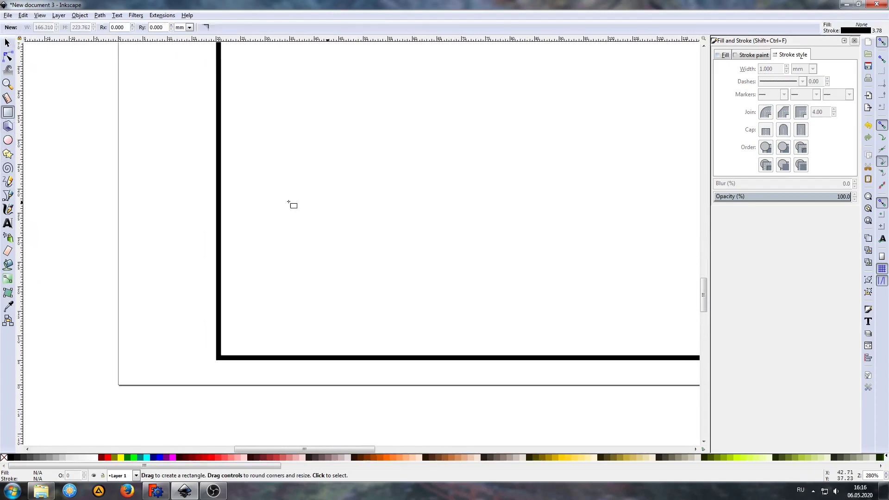
{"action": "left_click_drag", "start_coordinate": [279, 173], "coordinate": [401, 253]}
{"action": "left_click", "coordinate": [7, 44]}
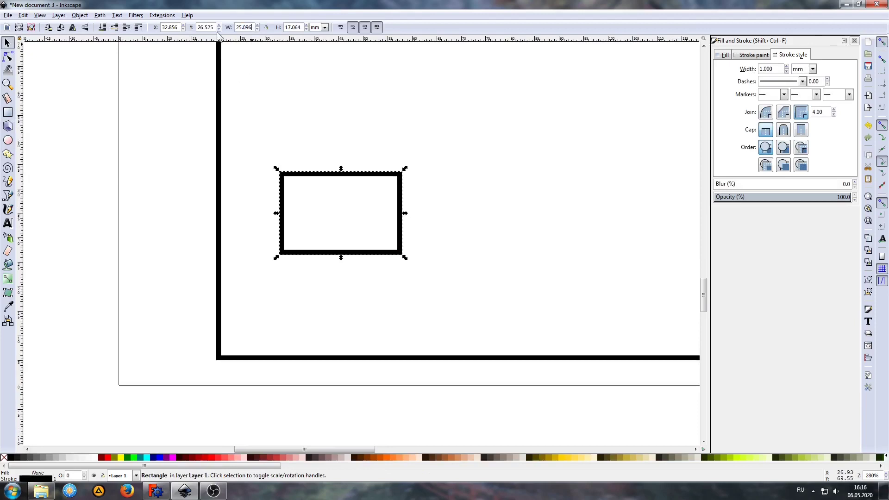
Resize the small rectangle to 10 × 5 mm and move it into the frame's corner
{"action": "key", "text": "BackSpace"}
{"action": "key", "text": "BackSpace"}
{"action": "key", "text": "BackSpace"}
{"action": "key", "text": "BackSpace"}
{"action": "key", "text": "Return"}
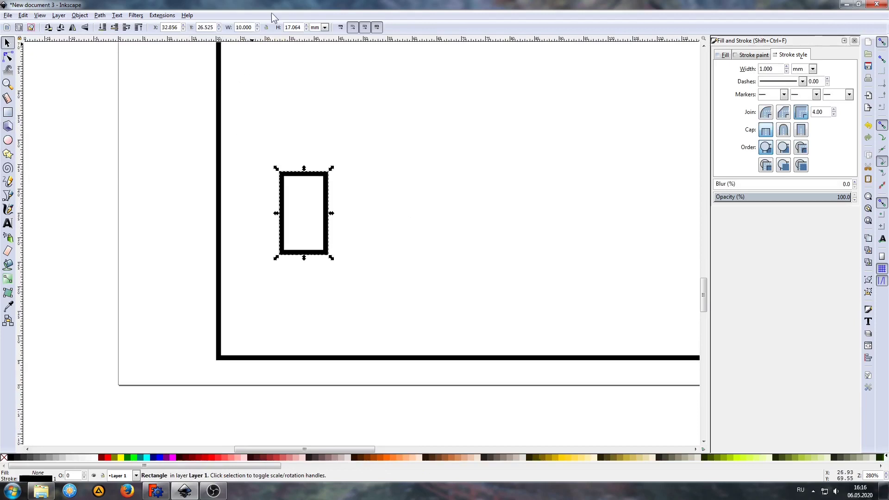
{"action": "double_click", "coordinate": [292, 27]}
{"action": "type", "text": "5.000"}
{"action": "key", "text": "Return"}
{"action": "scroll", "coordinate": [293, 308], "scroll_direction": "up", "scroll_amount": 2}
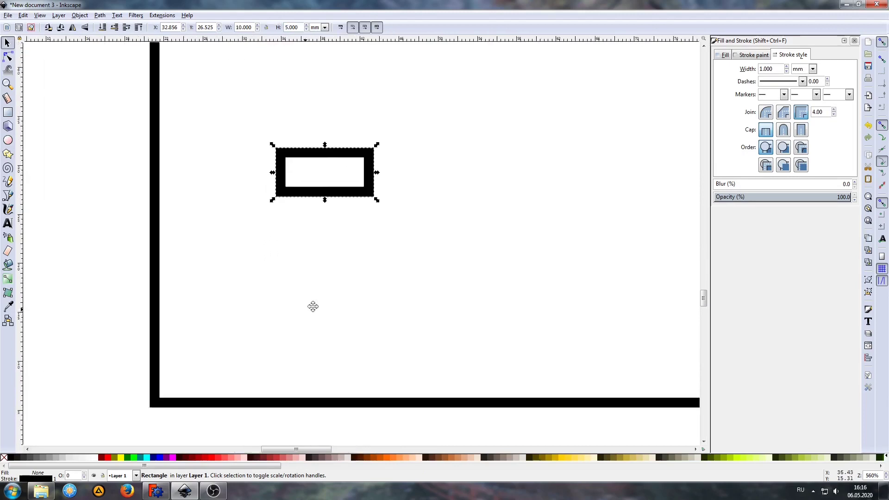
{"action": "left_click_drag", "start_coordinate": [373, 181], "coordinate": [255, 381]}
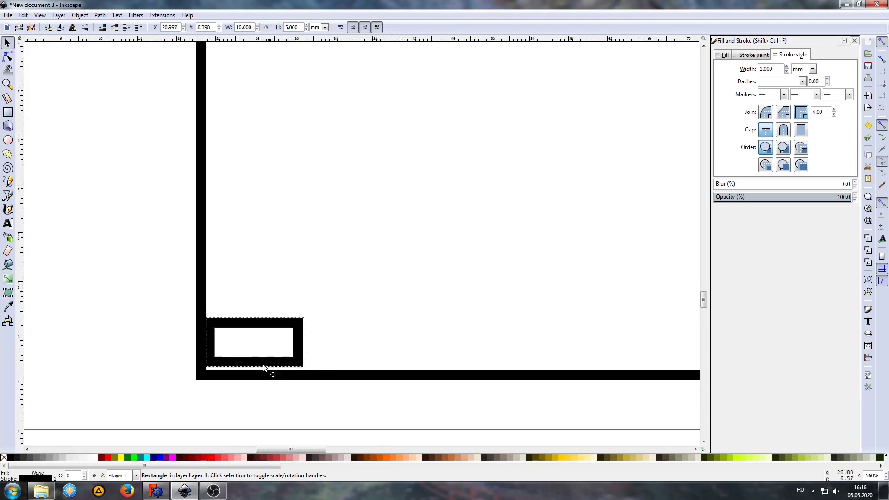
Duplicate the corner cell twice to stack a three-cell column
{"action": "left_click", "coordinate": [323, 313]}
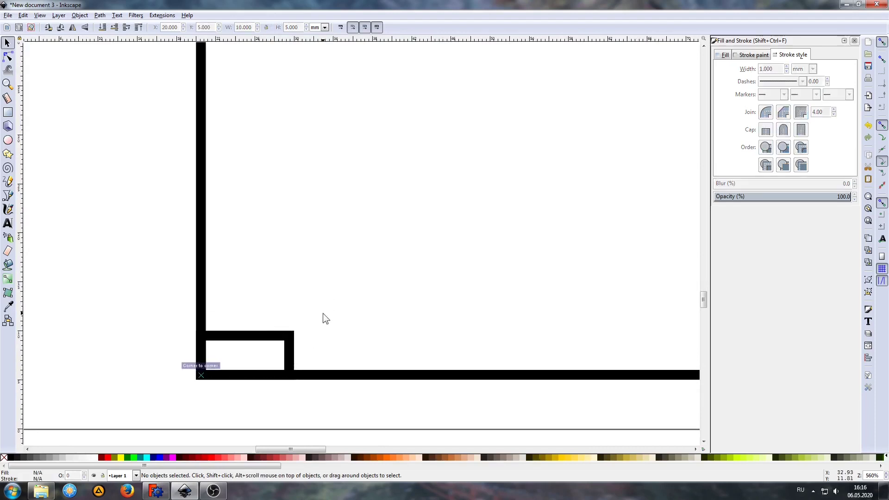
{"action": "left_click", "coordinate": [260, 336]}
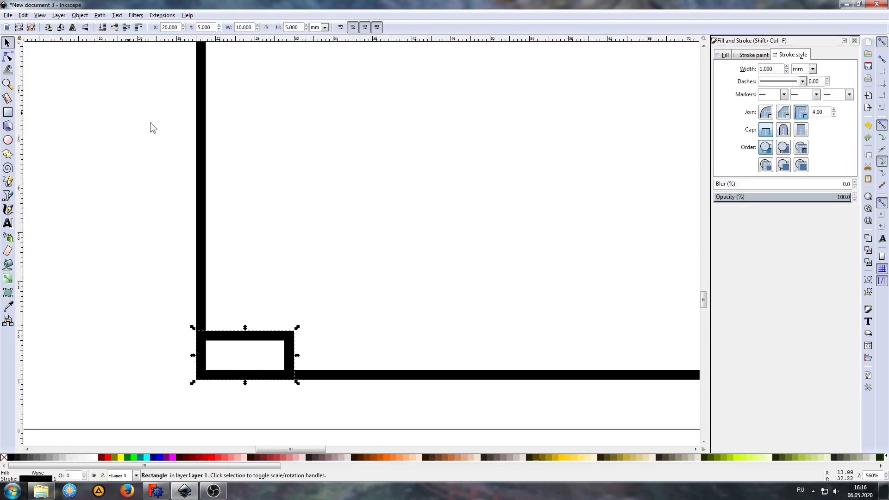
{"action": "left_click", "coordinate": [23, 16]}
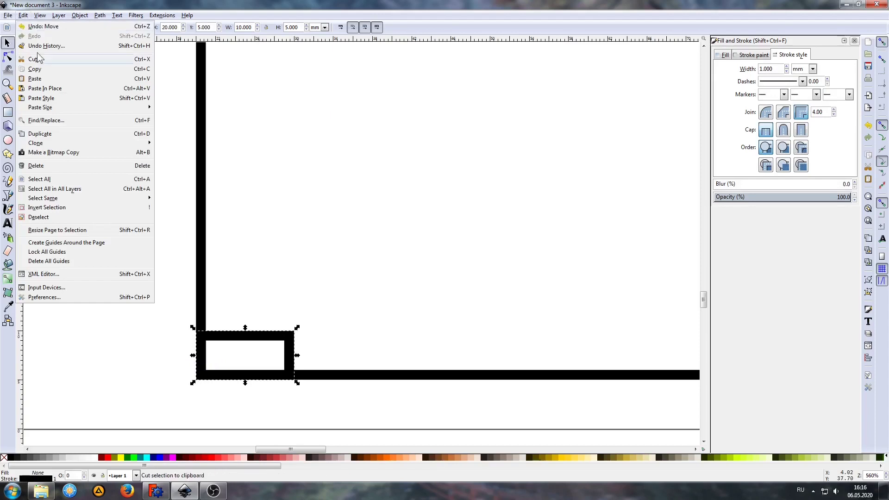
{"action": "left_click", "coordinate": [54, 133]}
{"action": "left_click_drag", "start_coordinate": [234, 335], "coordinate": [230, 294]}
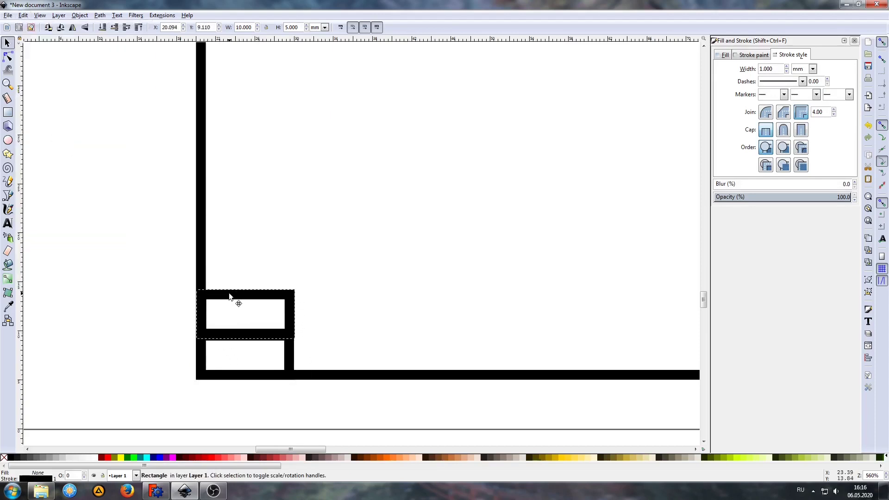
{"action": "left_click", "coordinate": [22, 16]}
{"action": "left_click", "coordinate": [54, 135]}
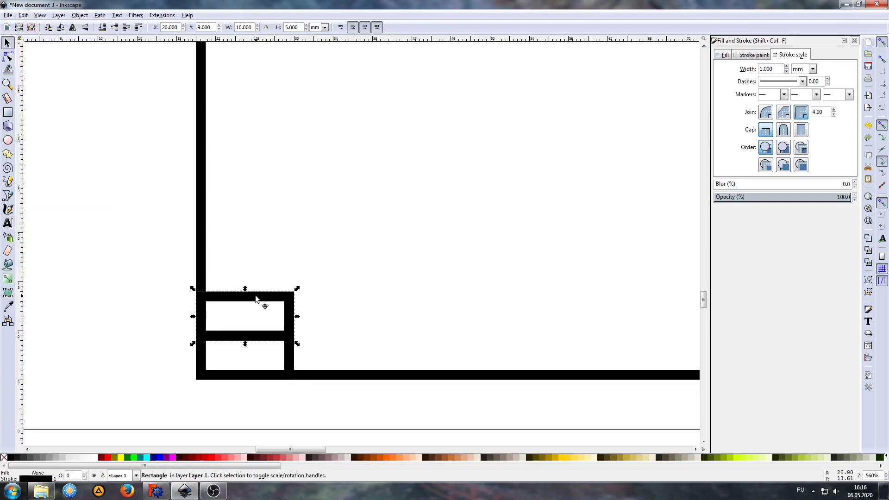
{"action": "left_click_drag", "start_coordinate": [255, 299], "coordinate": [258, 252]}
{"action": "left_click", "coordinate": [323, 222]}
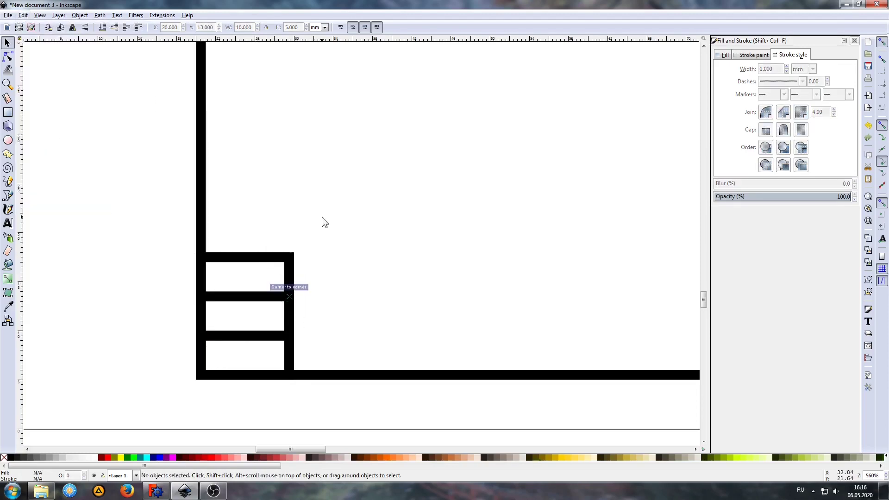
Duplicate the column, then the resulting six cells, to make four columns
{"action": "scroll", "coordinate": [323, 221], "scroll_direction": "down", "scroll_amount": 1, "text": "ctrl"}
{"action": "left_click_drag", "start_coordinate": [159, 197], "coordinate": [297, 344]}
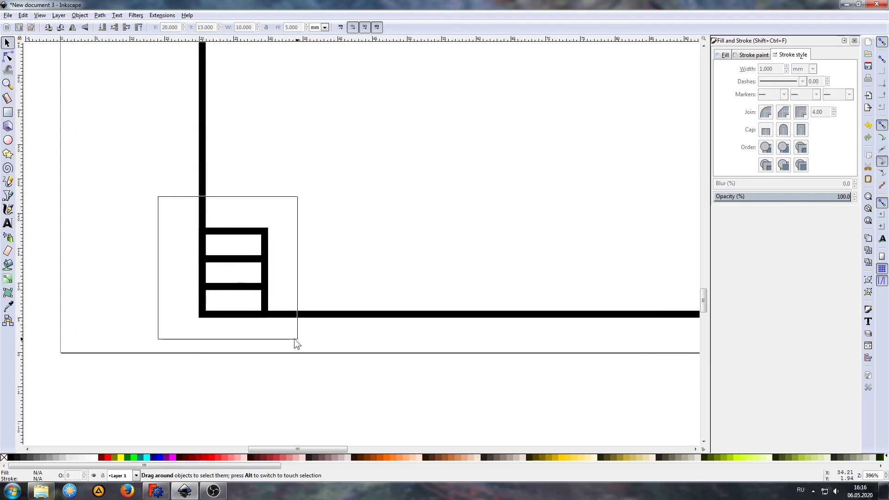
{"action": "left_click", "coordinate": [23, 15]}
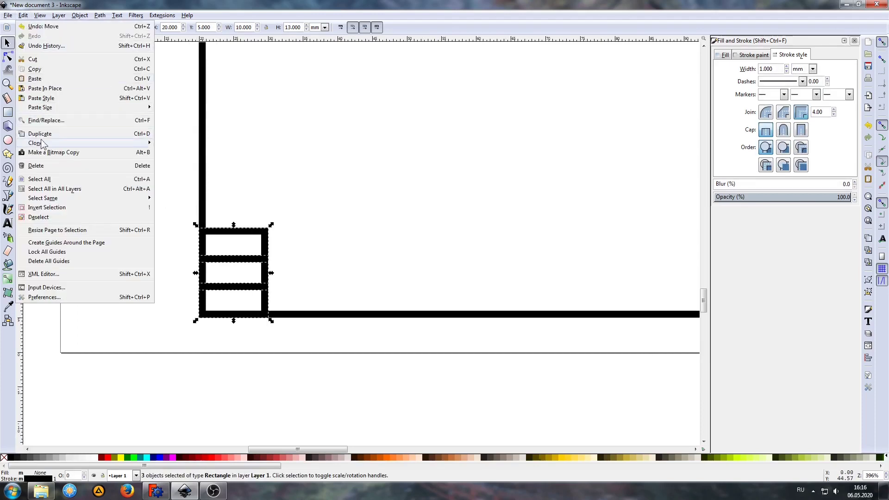
{"action": "left_click", "coordinate": [40, 134]}
{"action": "mouse_move", "coordinate": [213, 243]}
{"action": "left_mouse_down"}
{"action": "mouse_move", "coordinate": [282, 234]}
{"action": "mouse_move", "coordinate": [276, 239]}
{"action": "left_mouse_up"}
{"action": "left_click", "coordinate": [300, 191]}
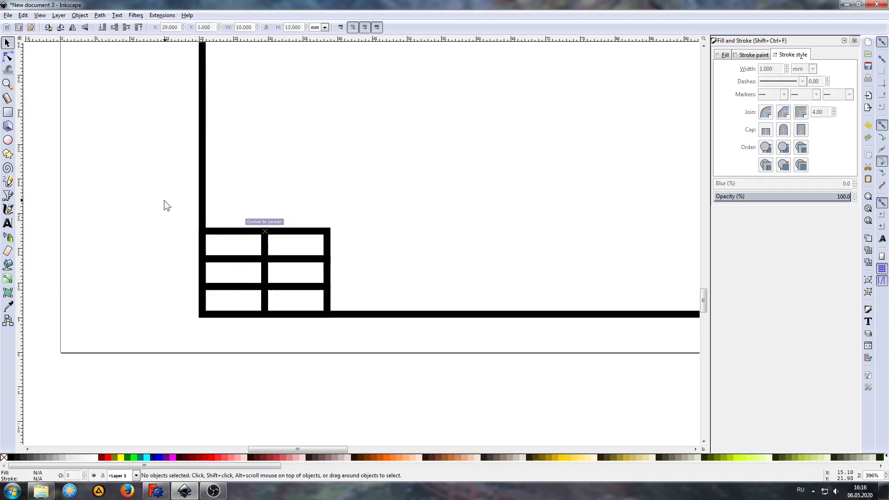
{"action": "left_click_drag", "start_coordinate": [165, 202], "coordinate": [411, 353]}
{"action": "left_click", "coordinate": [22, 16]}
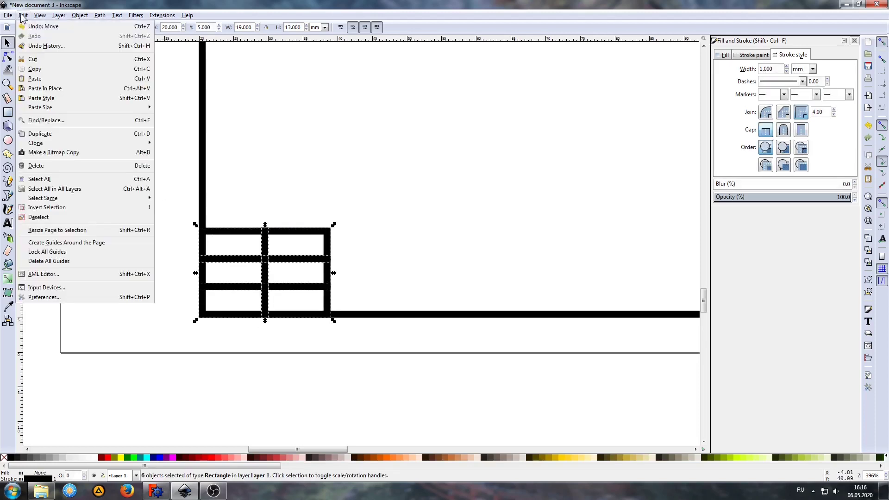
{"action": "left_click", "coordinate": [32, 134]}
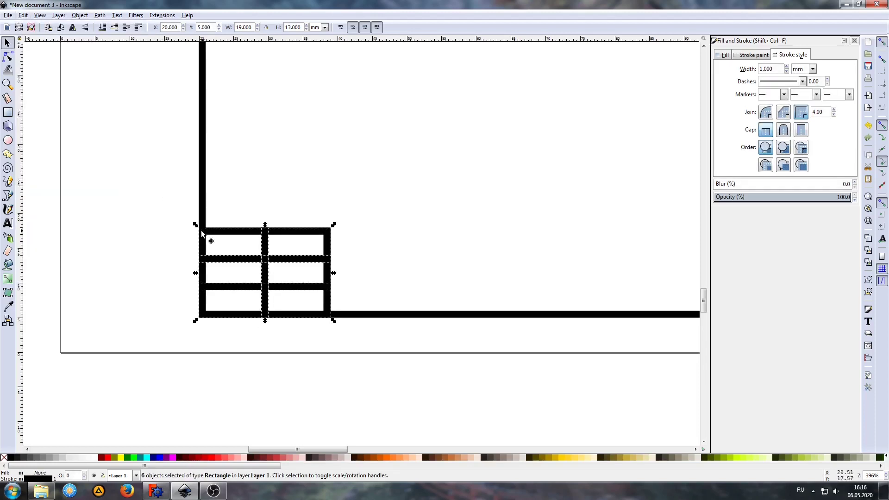
{"action": "mouse_move", "coordinate": [201, 229]}
{"action": "left_mouse_down"}
{"action": "mouse_move", "coordinate": [341, 220]}
{"action": "mouse_move", "coordinate": [327, 230]}
{"action": "left_mouse_up"}
{"action": "left_click", "coordinate": [357, 178]}
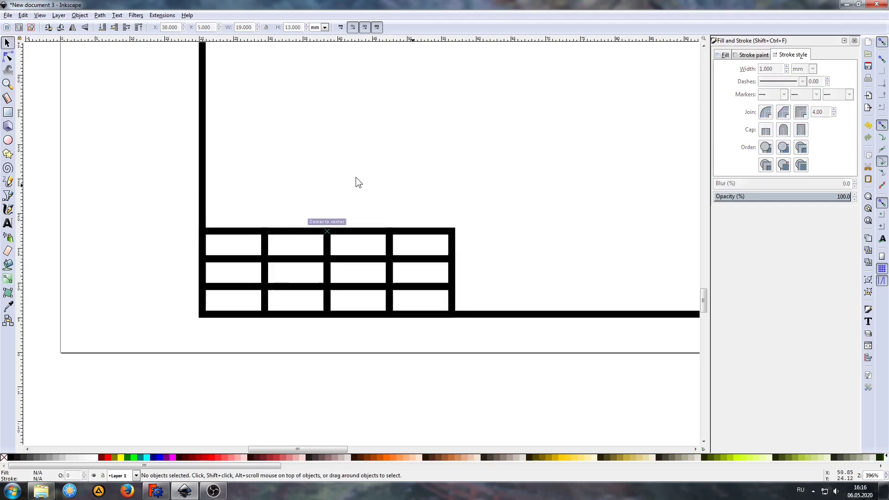
Add a fifth column by duplicating the rightmost one and set its width to 15 mm
{"action": "scroll", "coordinate": [343, 178], "scroll_direction": "down", "scroll_amount": 1}
{"action": "scroll", "coordinate": [343, 178], "scroll_direction": "right", "scroll_amount": 6}
{"action": "scroll", "coordinate": [305, 176], "scroll_direction": "right", "scroll_amount": 4}
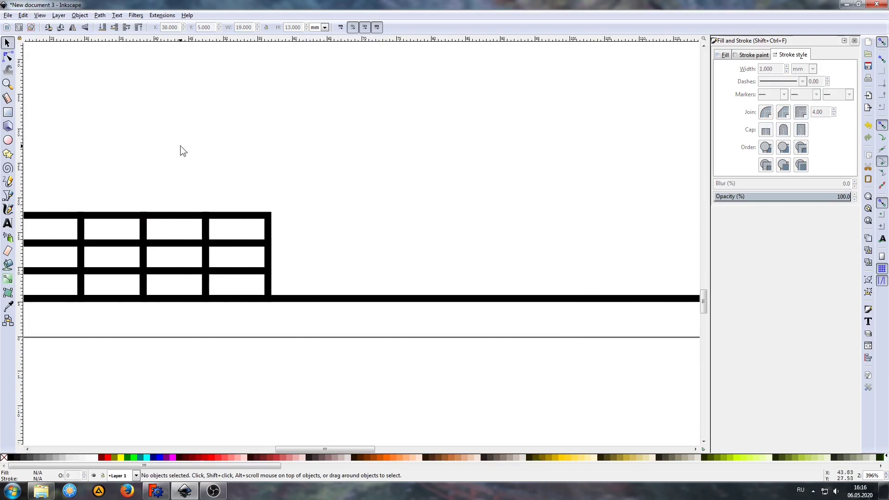
{"action": "left_click_drag", "start_coordinate": [179, 146], "coordinate": [318, 343]}
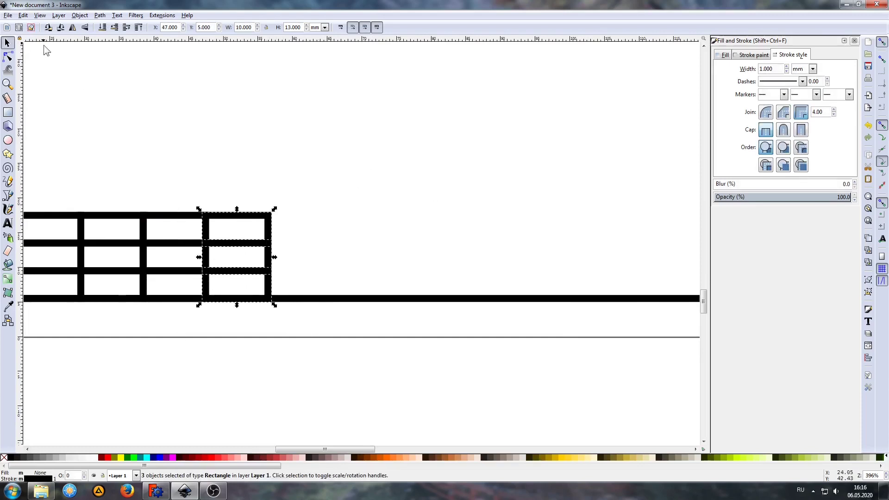
{"action": "left_click", "coordinate": [23, 15]}
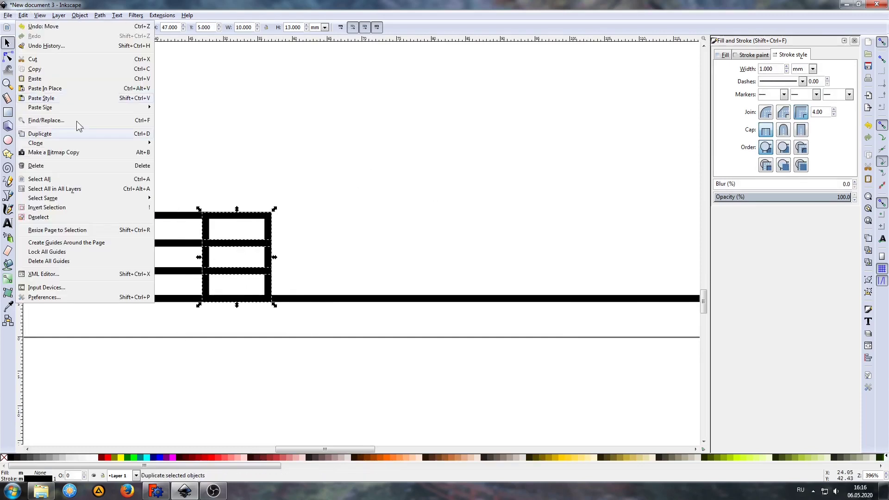
{"action": "left_click", "coordinate": [56, 133]}
{"action": "left_click_drag", "start_coordinate": [213, 228], "coordinate": [270, 216]}
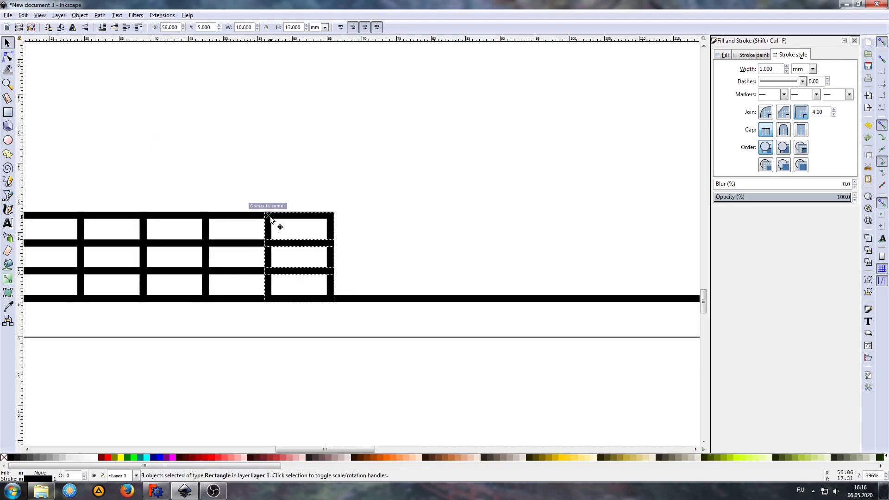
{"action": "left_click", "coordinate": [332, 176]}
{"action": "left_click_drag", "start_coordinate": [248, 182], "coordinate": [366, 329]}
{"action": "type", "text": "15"}
{"action": "key", "text": "Return"}
{"action": "left_click", "coordinate": [351, 126]}
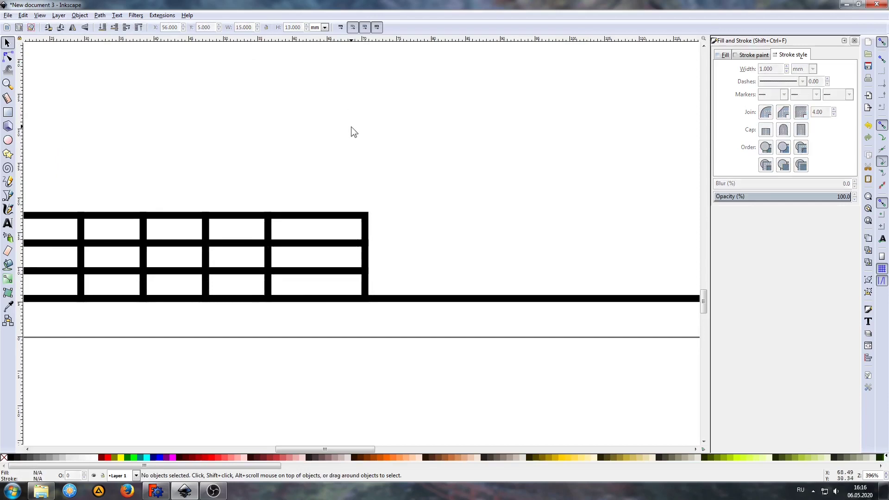
Duplicate the fourth column to add a sixth column at the grid's end
{"action": "scroll", "coordinate": [322, 134], "scroll_direction": "down", "scroll_amount": 2}
{"action": "left_click_drag", "start_coordinate": [231, 163], "coordinate": [296, 253]}
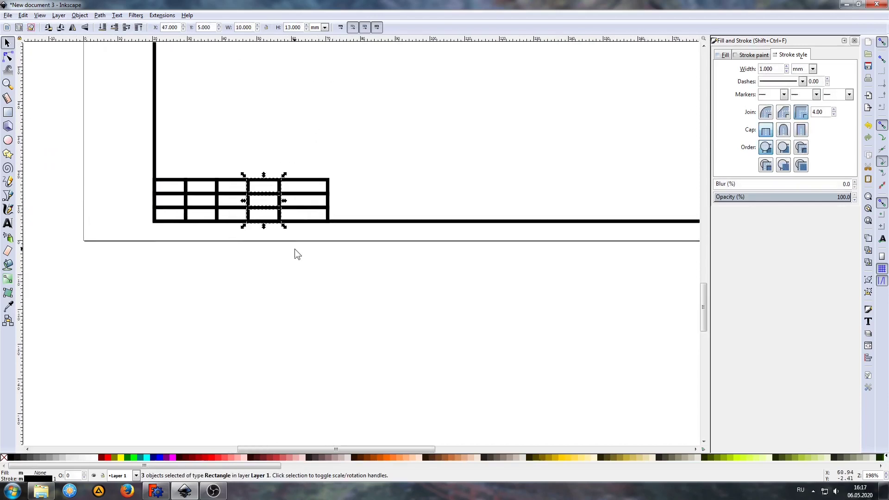
{"action": "left_click", "coordinate": [24, 16]}
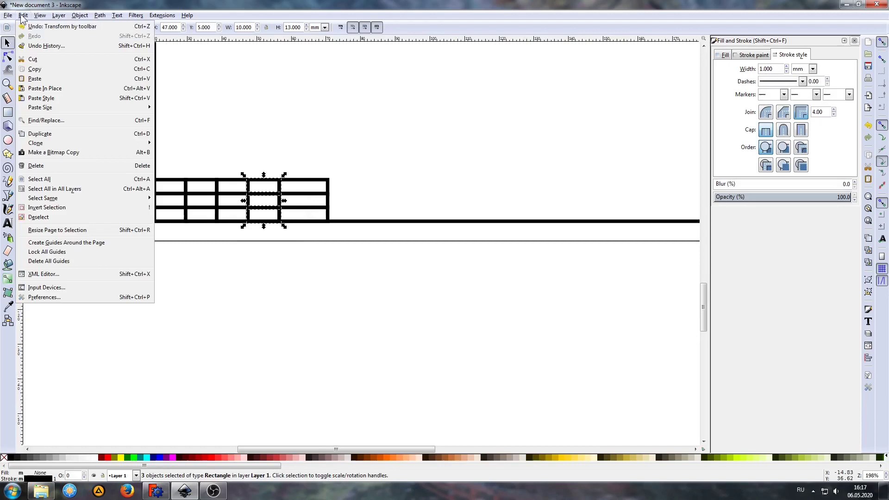
{"action": "left_click", "coordinate": [62, 135]}
{"action": "left_click_drag", "start_coordinate": [249, 180], "coordinate": [328, 181]}
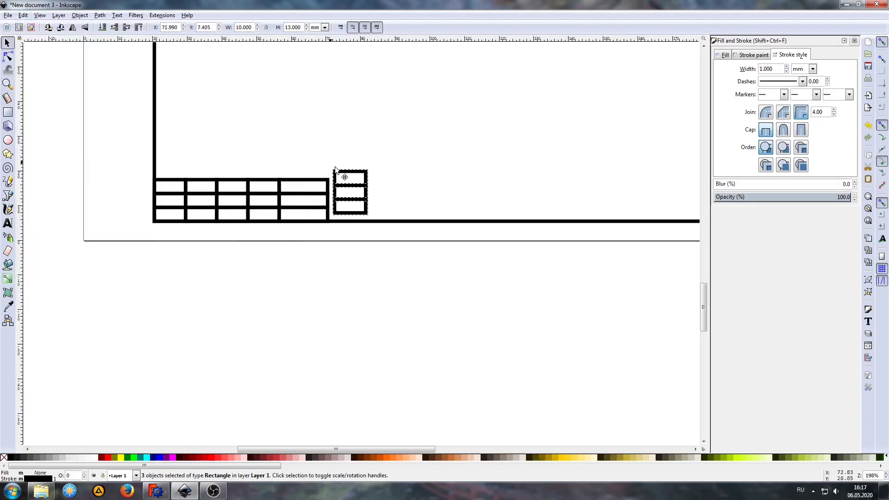
{"action": "left_click", "coordinate": [414, 152]}
Copy the rightmost three-cell column into the frame's bottom-right corner
{"action": "scroll", "coordinate": [412, 146], "scroll_direction": "right", "scroll_amount": 5}
{"action": "scroll", "coordinate": [333, 182], "scroll_direction": "up", "scroll_amount": 2}
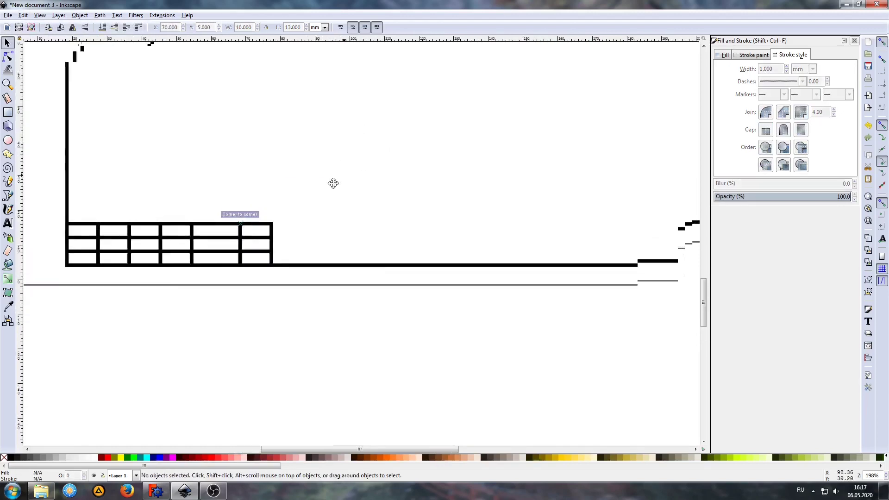
{"action": "scroll", "coordinate": [303, 178], "scroll_direction": "right", "scroll_amount": 1}
{"action": "scroll", "coordinate": [303, 179], "scroll_direction": "up", "scroll_amount": 1}
{"action": "scroll", "coordinate": [333, 223], "scroll_direction": "right", "scroll_amount": 2}
{"action": "scroll", "coordinate": [333, 223], "scroll_direction": "up", "scroll_amount": 1}
{"action": "scroll", "coordinate": [333, 224], "scroll_direction": "right", "scroll_amount": 1}
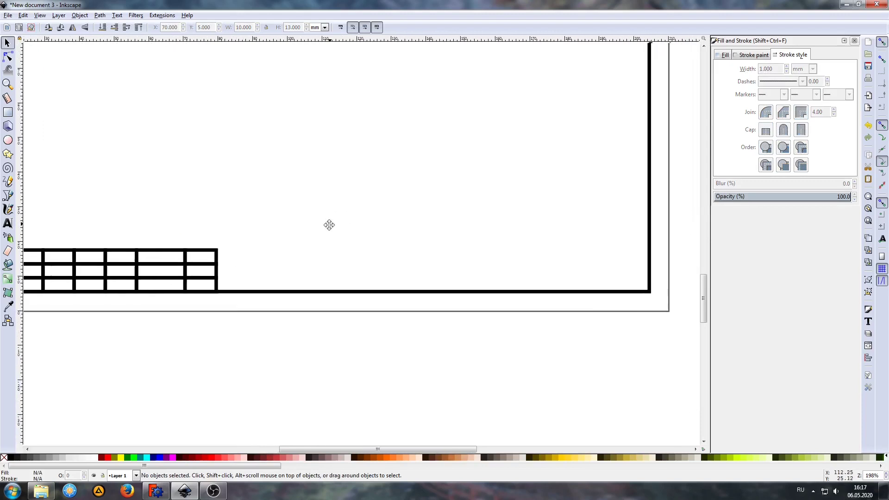
{"action": "scroll", "coordinate": [329, 223], "scroll_direction": "up", "scroll_amount": 1}
{"action": "left_click_drag", "start_coordinate": [163, 225], "coordinate": [256, 316]}
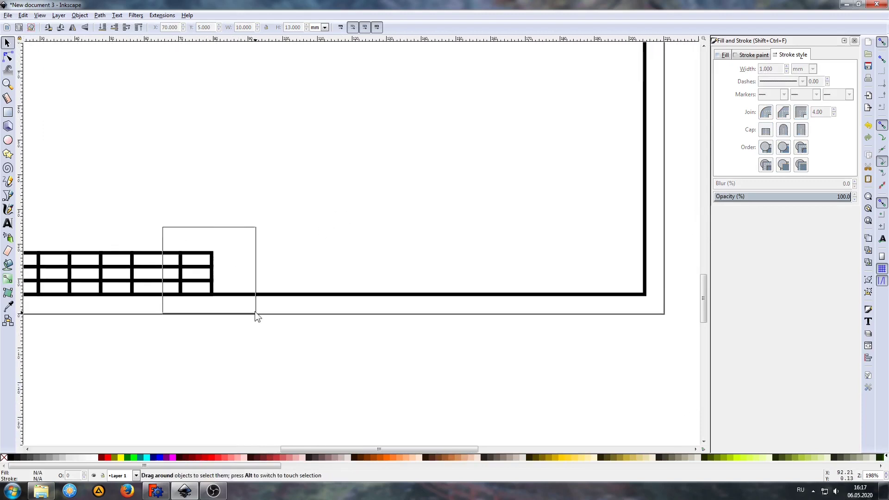
{"action": "left_click", "coordinate": [22, 16]}
{"action": "left_click", "coordinate": [41, 135]}
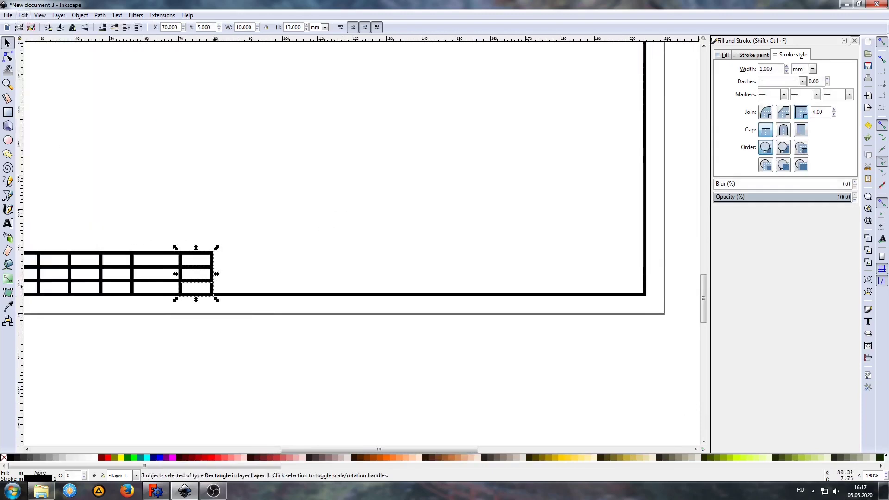
{"action": "mouse_move", "coordinate": [205, 295]}
{"action": "left_mouse_down"}
{"action": "mouse_move", "coordinate": [609, 259]}
{"action": "mouse_move", "coordinate": [651, 300]}
{"action": "left_mouse_up"}
{"action": "left_click", "coordinate": [605, 259]}
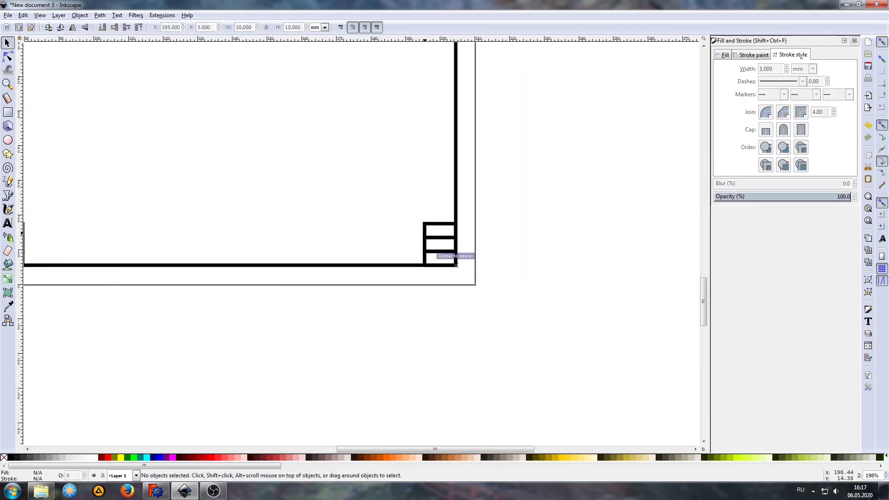
Delete the middle corner cell and stretch the bottom cell up to meet the top one
{"action": "scroll", "coordinate": [441, 243], "scroll_direction": "up", "scroll_amount": 4}
{"action": "left_click", "coordinate": [379, 259]}
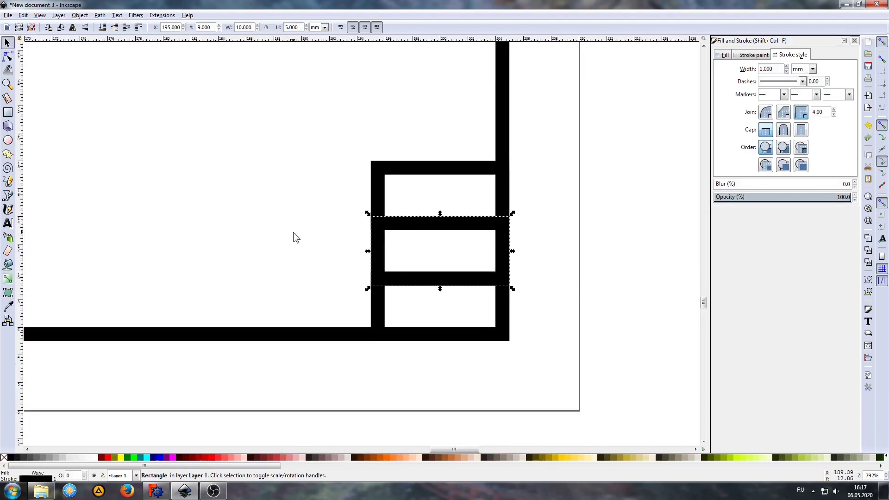
{"action": "key", "text": "Delete"}
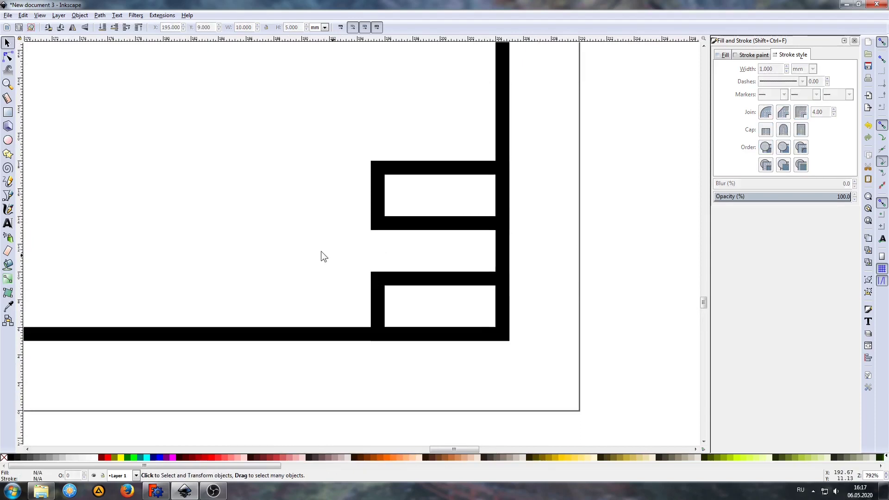
{"action": "left_click", "coordinate": [432, 287]}
{"action": "mouse_move", "coordinate": [439, 270]}
{"action": "left_mouse_down"}
{"action": "mouse_move", "coordinate": [443, 218]}
{"action": "mouse_move", "coordinate": [488, 223]}
{"action": "mouse_move", "coordinate": [441, 217]}
{"action": "left_mouse_up"}
{"action": "left_click", "coordinate": [332, 224]}
Draw a long rectangle spanning the gap between the left grid and corner cells
{"action": "scroll", "coordinate": [332, 224], "scroll_direction": "down", "scroll_amount": 3}
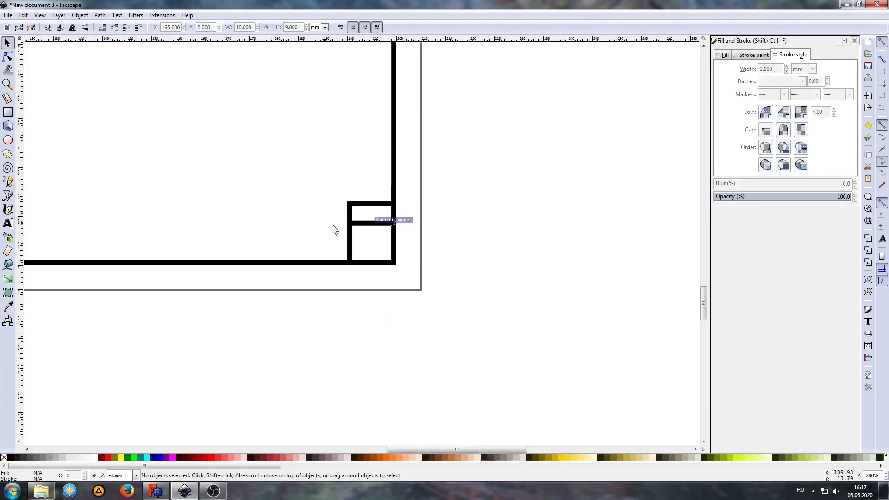
{"action": "scroll", "coordinate": [494, 258], "scroll_direction": "down", "scroll_amount": 1}
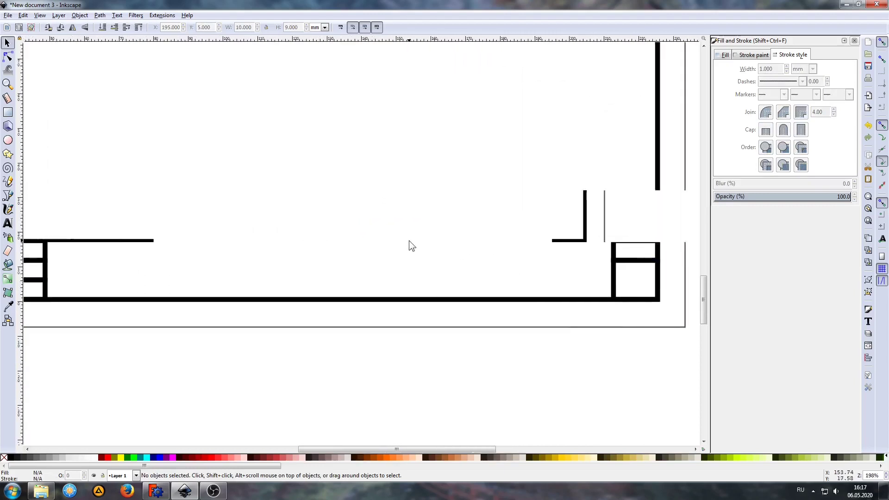
{"action": "left_click", "coordinate": [11, 113]}
{"action": "left_click_drag", "start_coordinate": [153, 241], "coordinate": [554, 282]}
Select all title-block rectangles and change their overall height from 13 to 15 mm
{"action": "left_click", "coordinate": [7, 42]}
{"action": "scroll", "coordinate": [365, 178], "scroll_direction": "down", "scroll_amount": 2}
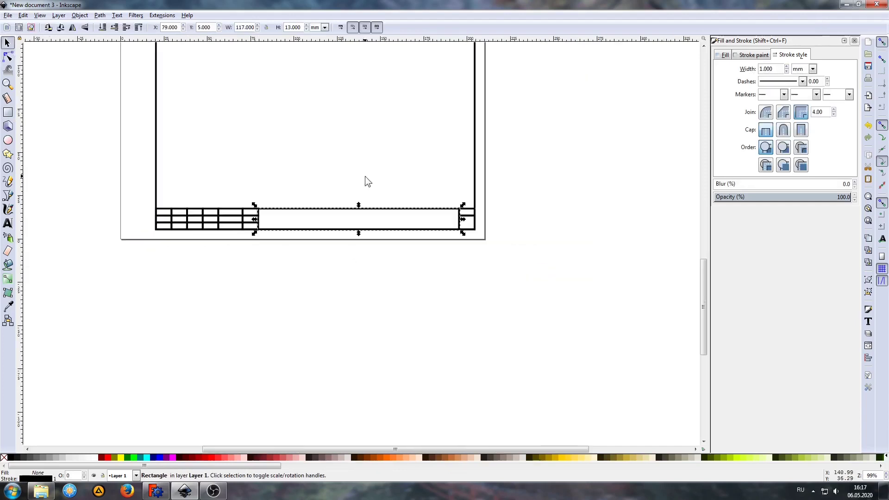
{"action": "scroll", "coordinate": [370, 218], "scroll_direction": "left", "scroll_amount": 3}
{"action": "scroll", "coordinate": [371, 226], "scroll_direction": "up", "scroll_amount": 1}
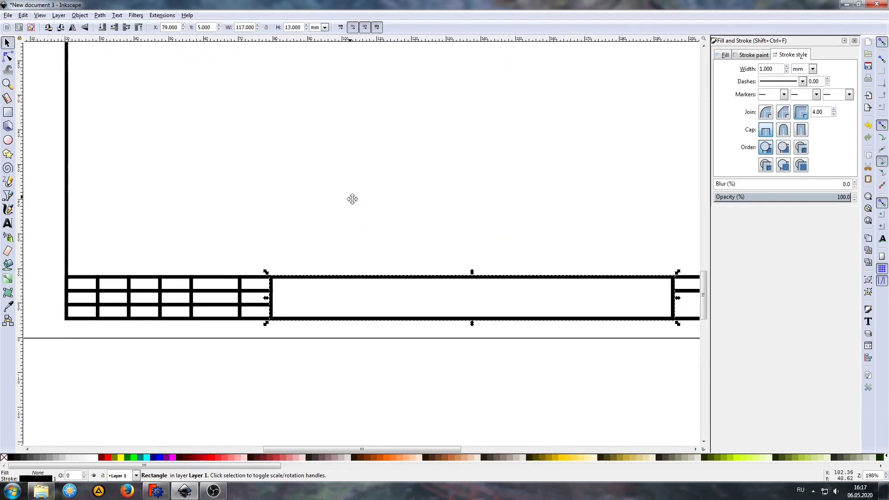
{"action": "scroll", "coordinate": [351, 198], "scroll_direction": "down", "scroll_amount": 2}
{"action": "scroll", "coordinate": [342, 195], "scroll_direction": "up", "scroll_amount": 1, "text": "ctrl"}
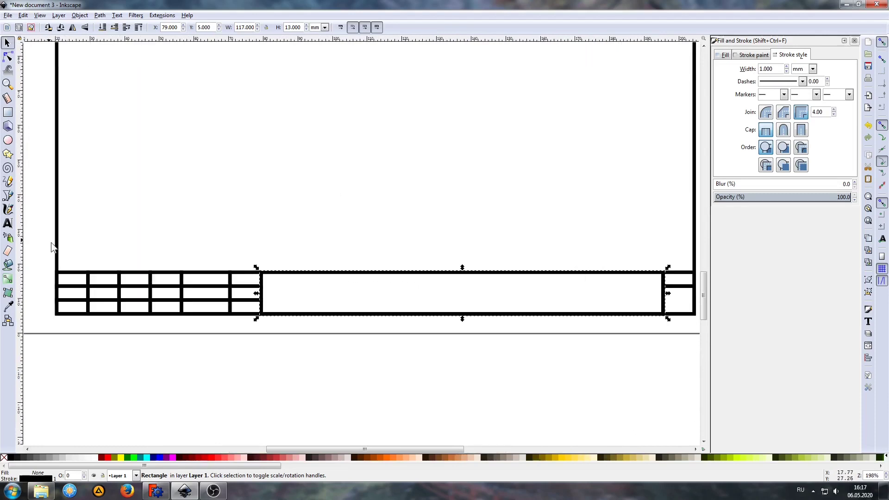
{"action": "left_click_drag", "start_coordinate": [43, 234], "coordinate": [628, 353]}
{"action": "left_click_drag", "start_coordinate": [695, 333], "coordinate": [700, 333]}
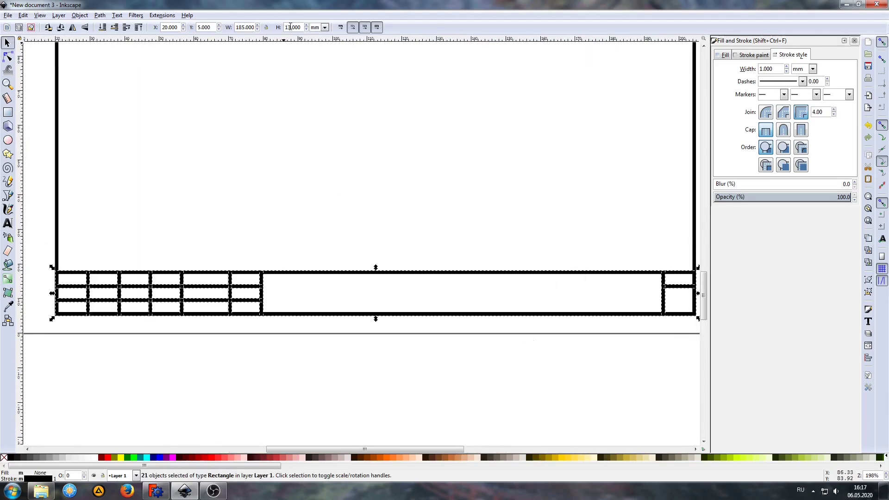
{"action": "key", "text": "BackSpace"}
{"action": "key", "text": "Return"}
View the whole frame, then zoom in on the table's lower-left corner
{"action": "left_click", "coordinate": [282, 160]}
{"action": "scroll", "coordinate": [282, 162], "scroll_direction": "down", "scroll_amount": 1, "text": "ctrl"}
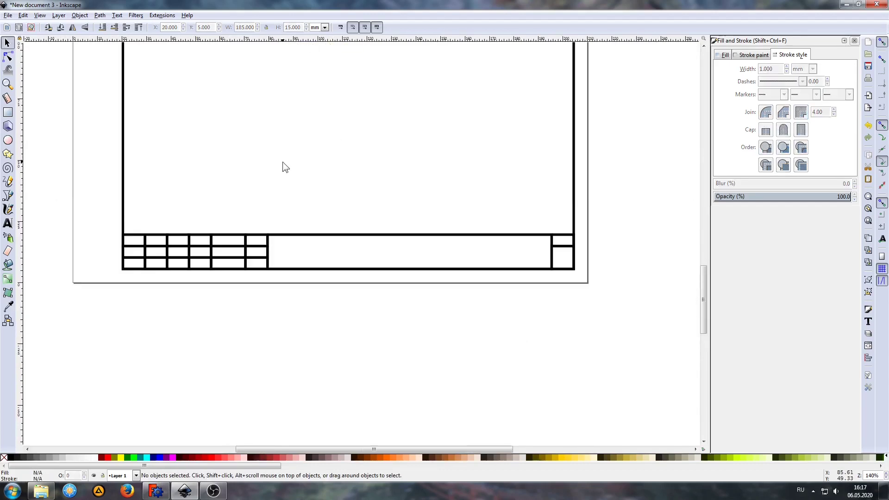
{"action": "left_click_drag", "start_coordinate": [285, 167], "coordinate": [294, 198]}
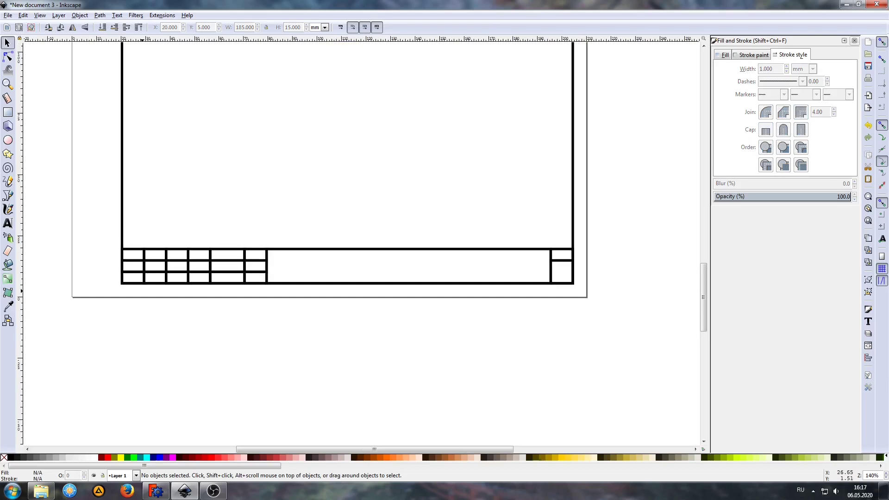
{"action": "scroll", "coordinate": [111, 314], "scroll_direction": "up", "scroll_amount": 1, "text": "ctrl"}
{"action": "scroll", "coordinate": [128, 302], "scroll_direction": "up", "scroll_amount": 2, "text": "ctrl"}
{"action": "left_click_drag", "start_coordinate": [128, 302], "coordinate": [235, 347]}
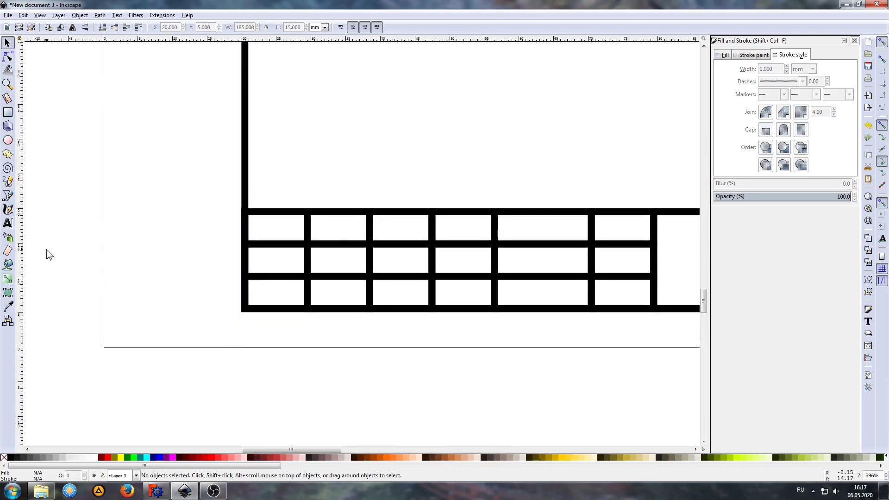
Type an 8 pt '3м' label in the bottom-left cell and nudge it into place
{"action": "left_click", "coordinate": [8, 223]}
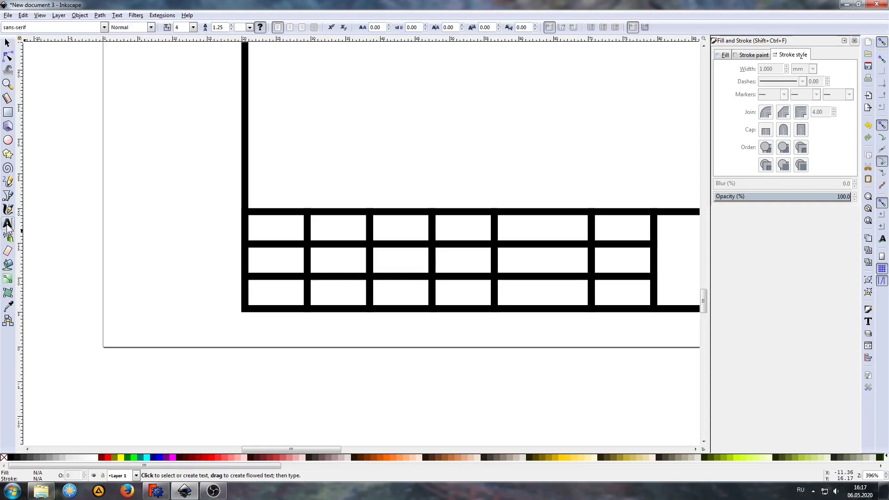
{"action": "left_click", "coordinate": [254, 300]}
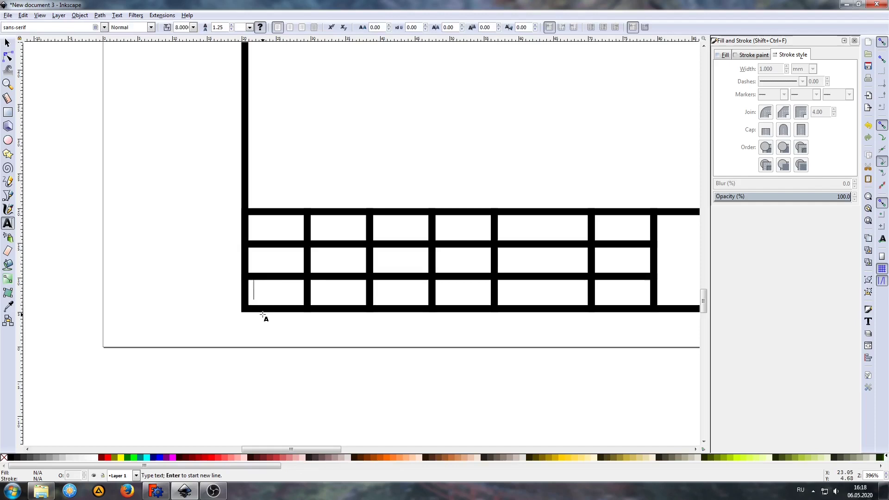
{"action": "key", "text": "alt+shift"}
{"action": "type", "text": "3м"}
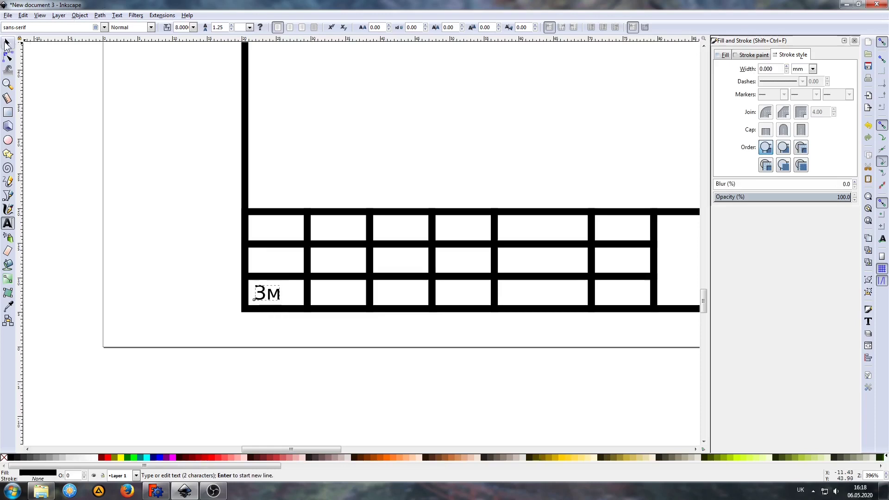
{"action": "left_click", "coordinate": [7, 43]}
{"action": "scroll", "coordinate": [257, 304], "scroll_direction": "up", "scroll_amount": 2, "text": "ctrl"}
{"action": "scroll", "coordinate": [258, 304], "scroll_direction": "up", "scroll_amount": 2, "text": "ctrl"}
{"action": "left_click_drag", "start_coordinate": [279, 278], "coordinate": [281, 279]}
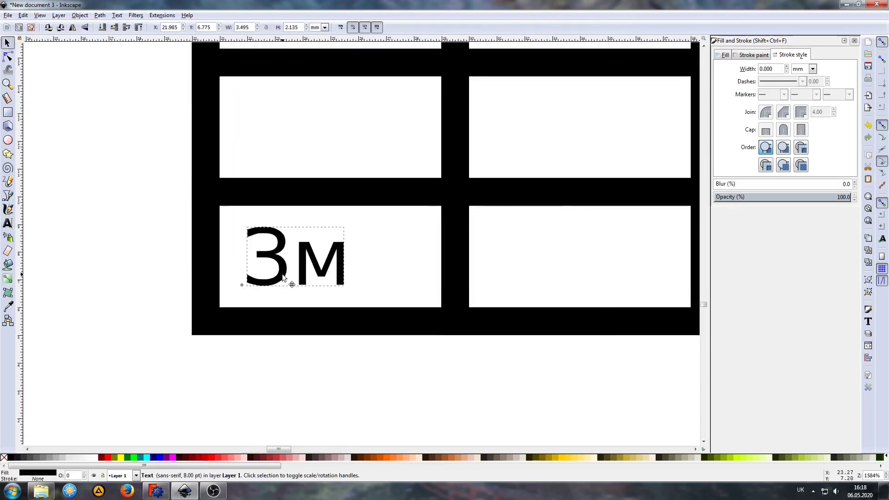
{"action": "scroll", "coordinate": [185, 287], "scroll_direction": "down", "scroll_amount": 3, "text": "ctrl"}
{"action": "scroll", "coordinate": [185, 288], "scroll_direction": "down", "scroll_amount": 2, "text": "ctrl"}
{"action": "scroll", "coordinate": [181, 285], "scroll_direction": "up", "scroll_amount": 1, "text": "ctrl"}
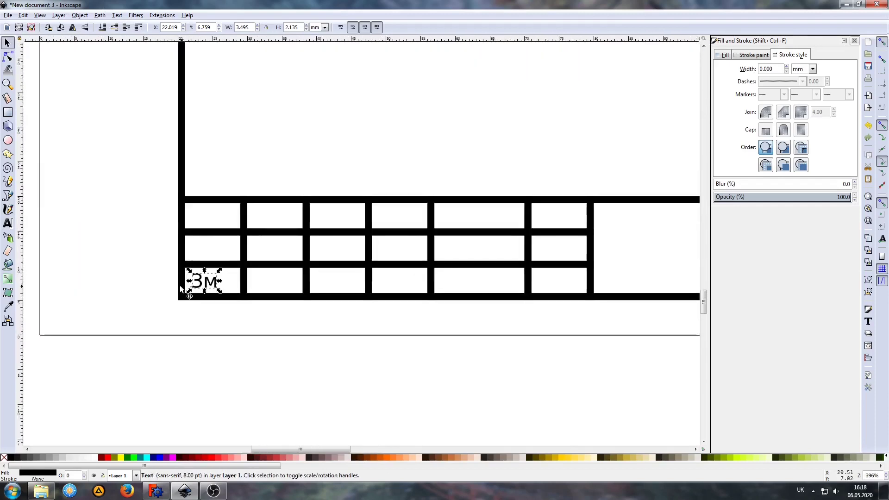
Duplicate the '3м' label into the second, third and fourth bottom-row cells
{"action": "left_click", "coordinate": [22, 15]}
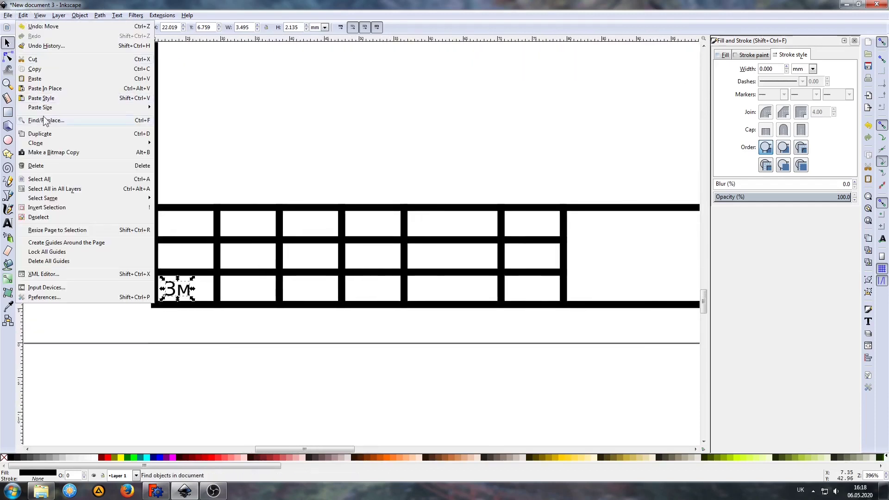
{"action": "left_click", "coordinate": [46, 131]}
{"action": "left_click_drag", "start_coordinate": [183, 304], "coordinate": [242, 304]}
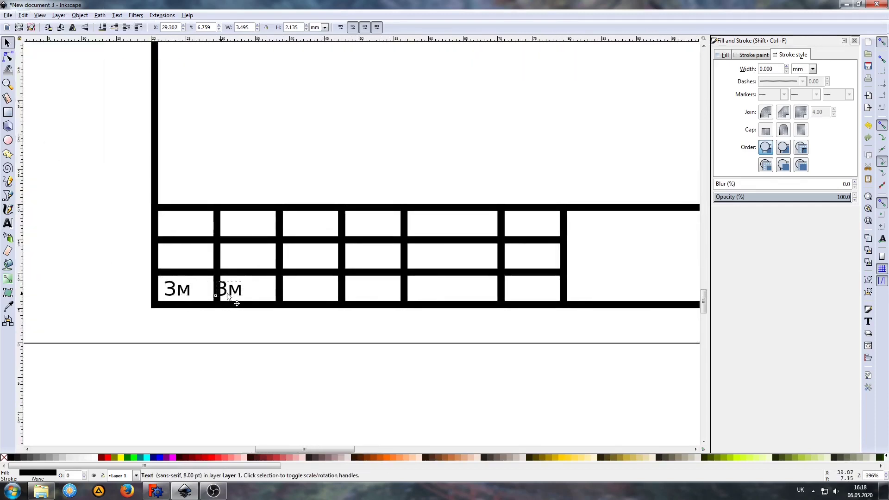
{"action": "left_click", "coordinate": [23, 15]}
{"action": "left_click", "coordinate": [45, 131]}
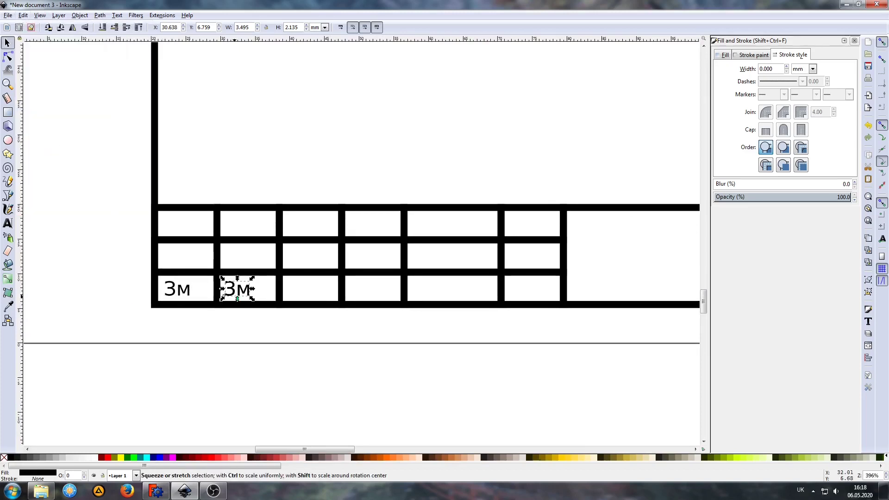
{"action": "left_click_drag", "start_coordinate": [230, 297], "coordinate": [293, 293]}
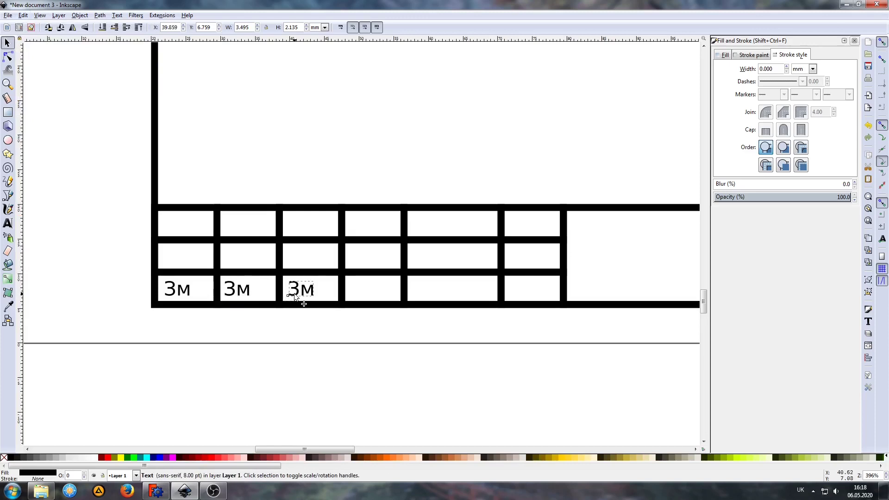
{"action": "left_click", "coordinate": [23, 15]}
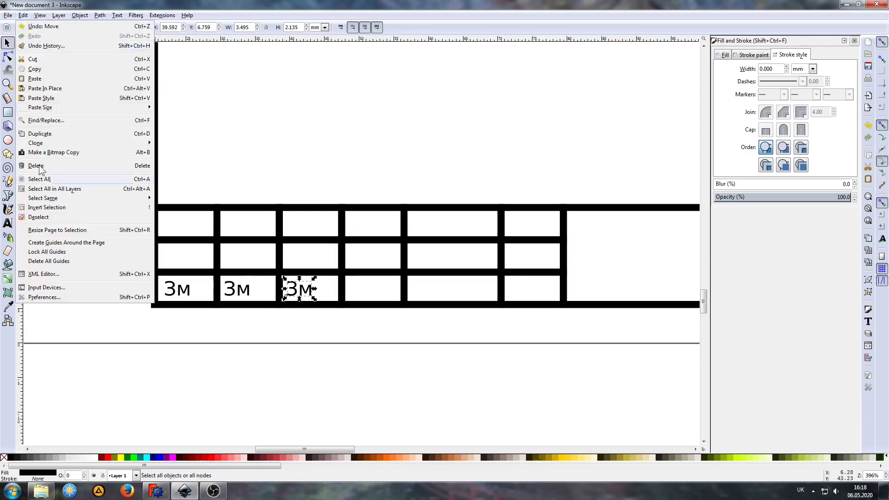
{"action": "left_click", "coordinate": [40, 134]}
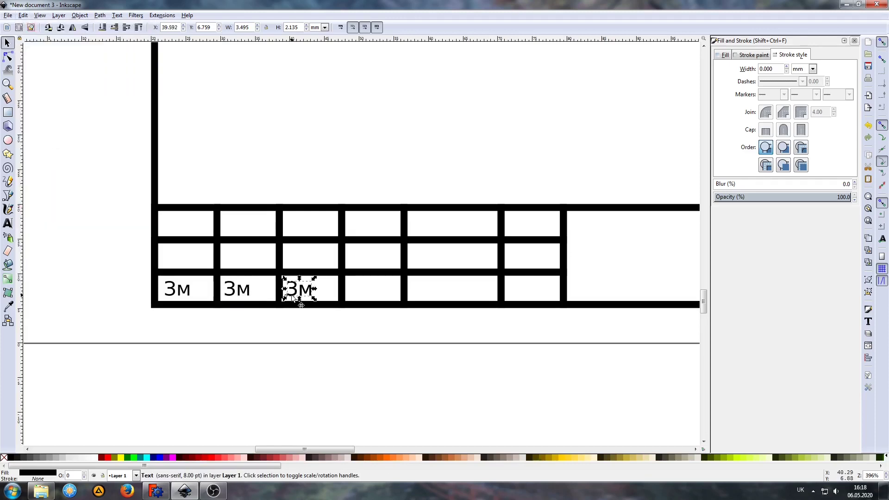
{"action": "left_click_drag", "start_coordinate": [292, 296], "coordinate": [359, 297]}
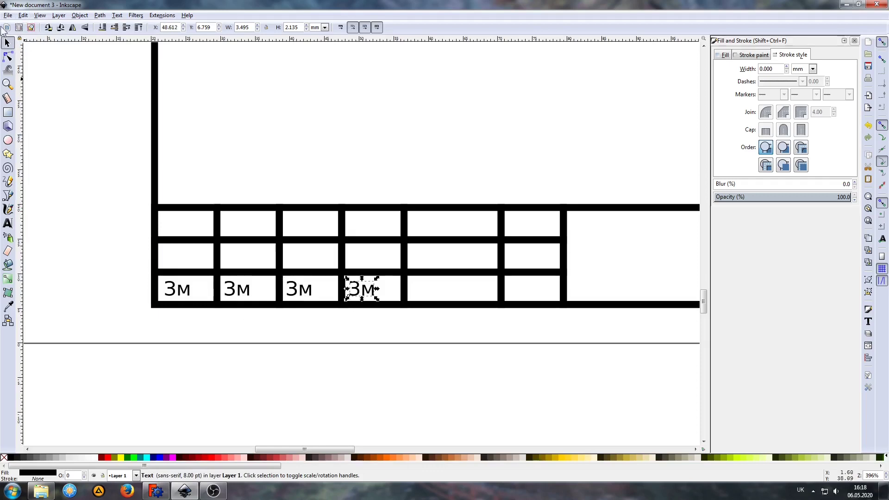
Duplicate the '3м' label into the fifth and sixth bottom-row cells
{"action": "left_click", "coordinate": [24, 15]}
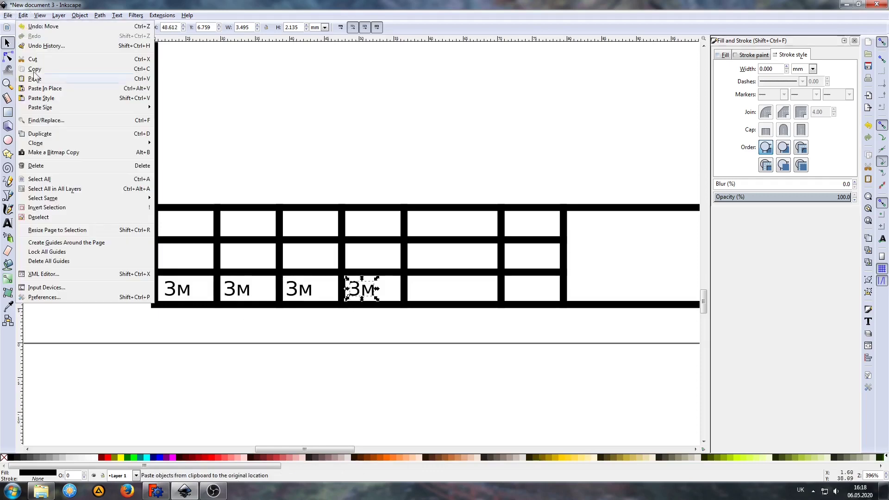
{"action": "left_click", "coordinate": [45, 137]}
{"action": "left_click_drag", "start_coordinate": [362, 296], "coordinate": [417, 296]}
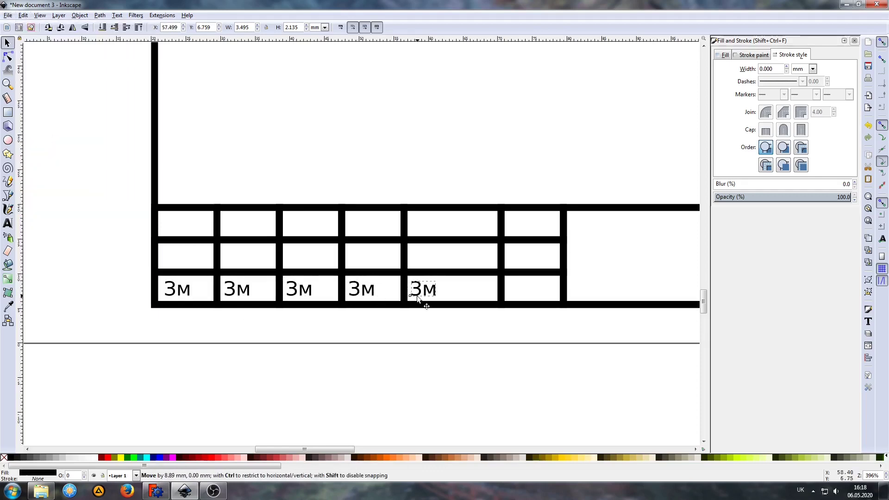
{"action": "left_click", "coordinate": [23, 15]}
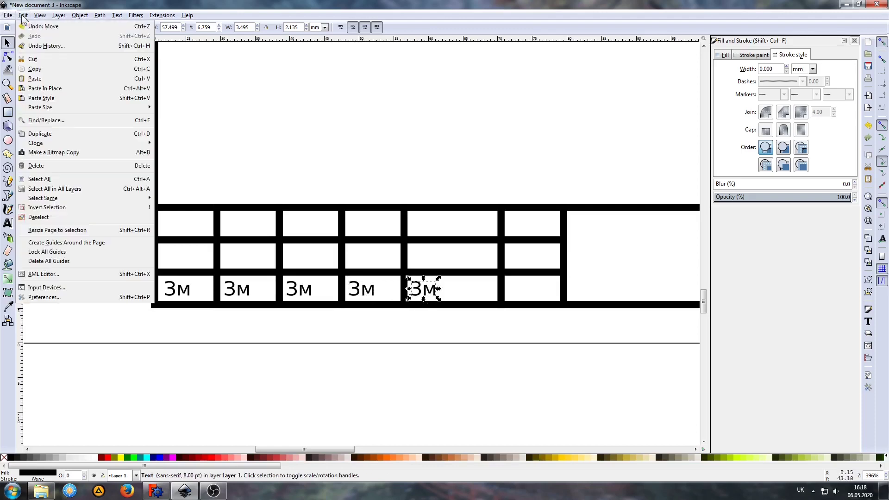
{"action": "left_click", "coordinate": [40, 133]}
{"action": "left_click_drag", "start_coordinate": [422, 297], "coordinate": [513, 298]}
{"action": "scroll", "coordinate": [204, 311], "scroll_direction": "up", "scroll_amount": 1}
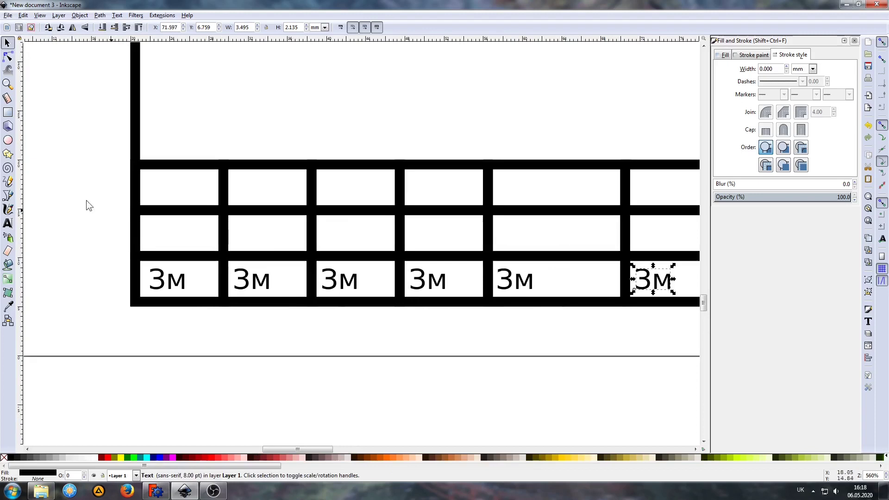
Change the second cell's Зм label to Кільк and nudge it slightly left
{"action": "left_click", "coordinate": [8, 224]}
{"action": "left_click", "coordinate": [253, 282]}
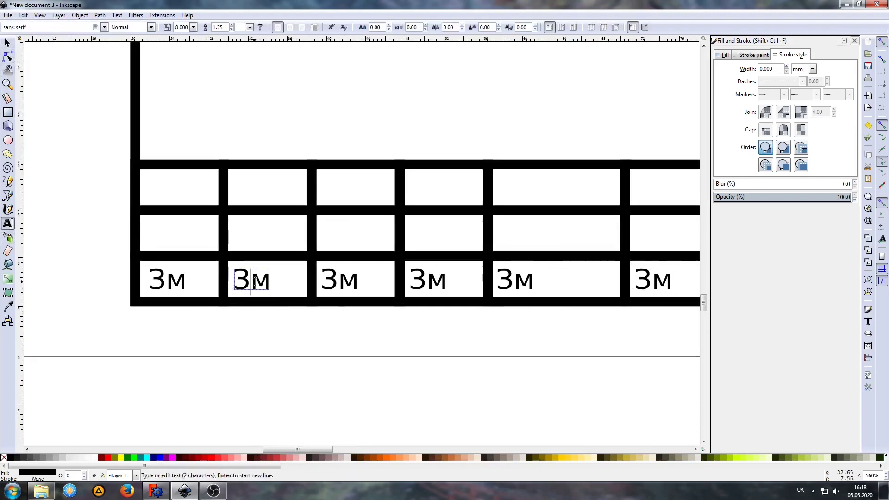
{"action": "double_click", "coordinate": [235, 285]}
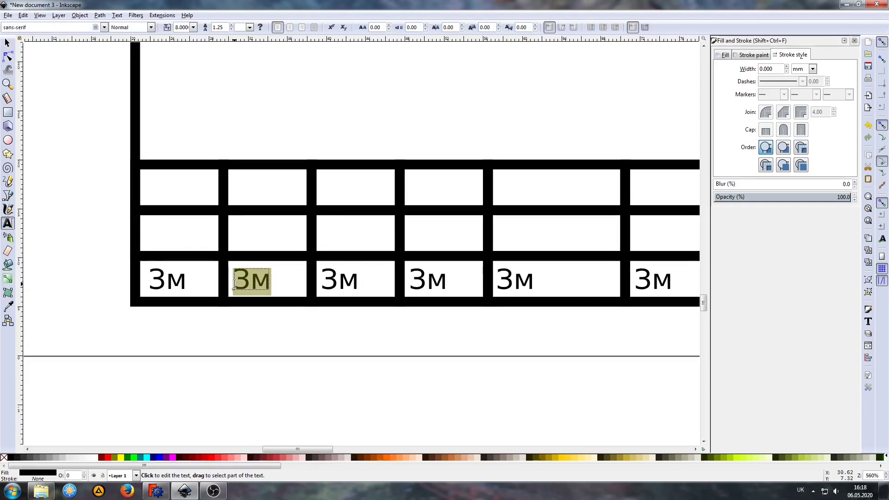
{"action": "type", "text": "Кільк"}
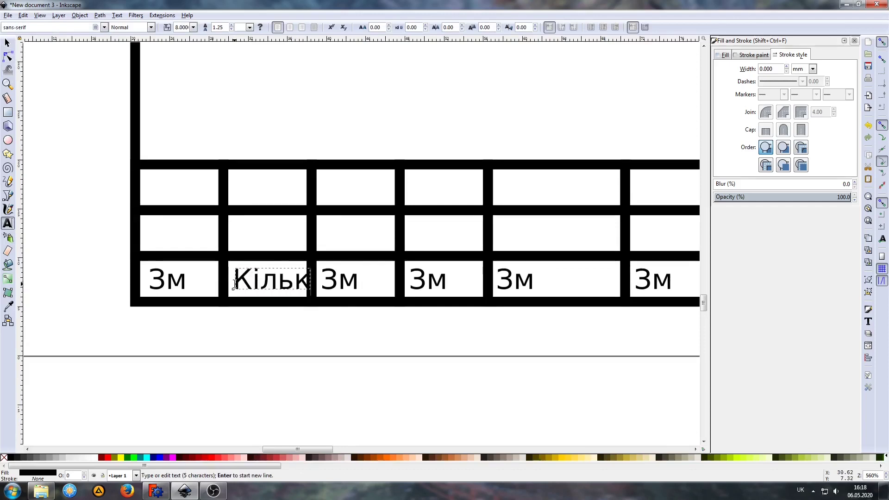
{"action": "left_click", "coordinate": [8, 42]}
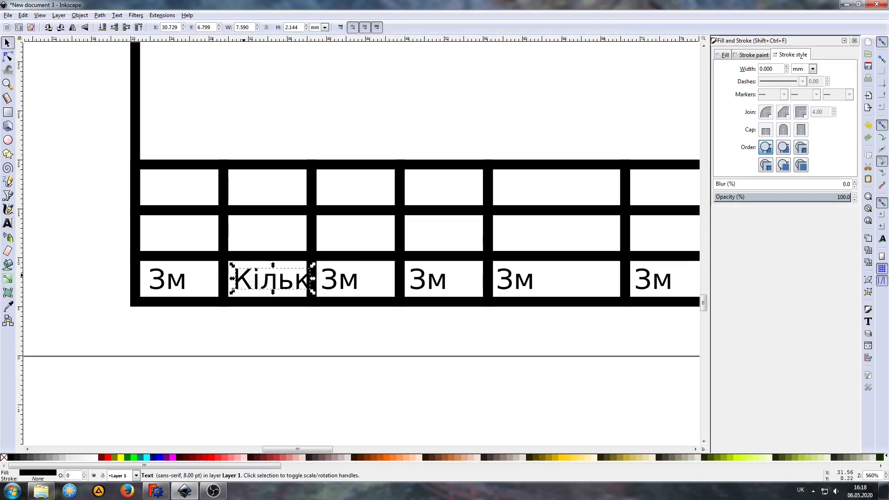
{"action": "scroll", "coordinate": [242, 278], "scroll_direction": "up", "scroll_amount": 1}
{"action": "scroll", "coordinate": [241, 278], "scroll_direction": "up", "scroll_amount": 2}
{"action": "left_click_drag", "start_coordinate": [240, 277], "coordinate": [225, 277]}
{"action": "scroll", "coordinate": [234, 278], "scroll_direction": "down", "scroll_amount": 2}
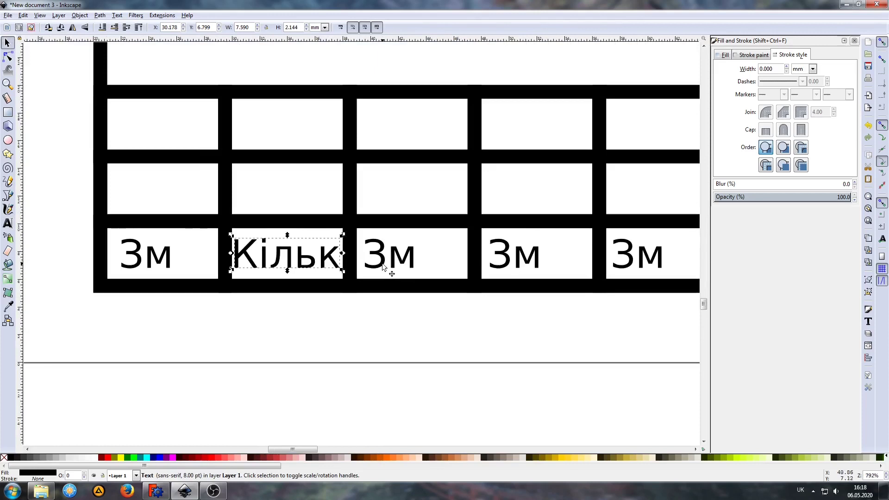
Relabel the third and fourth cells as Арк and №док, nudging №док left
{"action": "left_click", "coordinate": [383, 268]}
{"action": "double_click", "coordinate": [374, 258]}
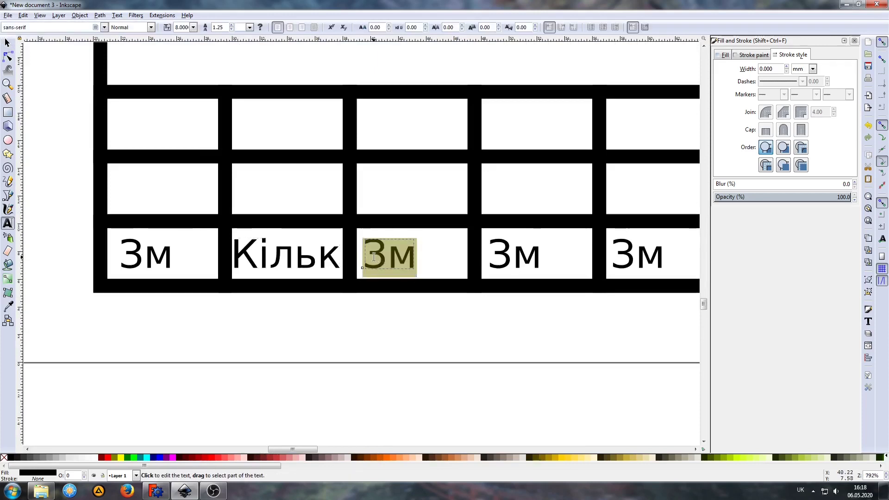
{"action": "type", "text": "Арк"}
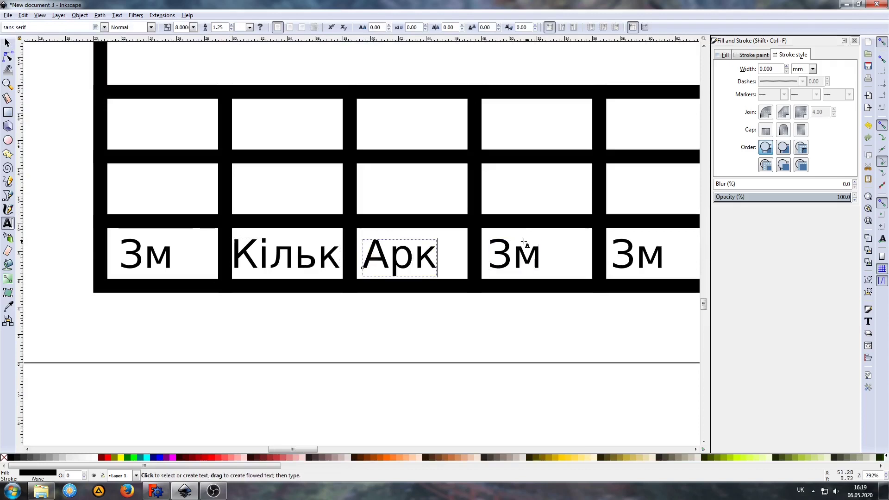
{"action": "left_click", "coordinate": [540, 254]}
{"action": "key", "text": "BackSpace"}
{"action": "key", "text": "BackSpace"}
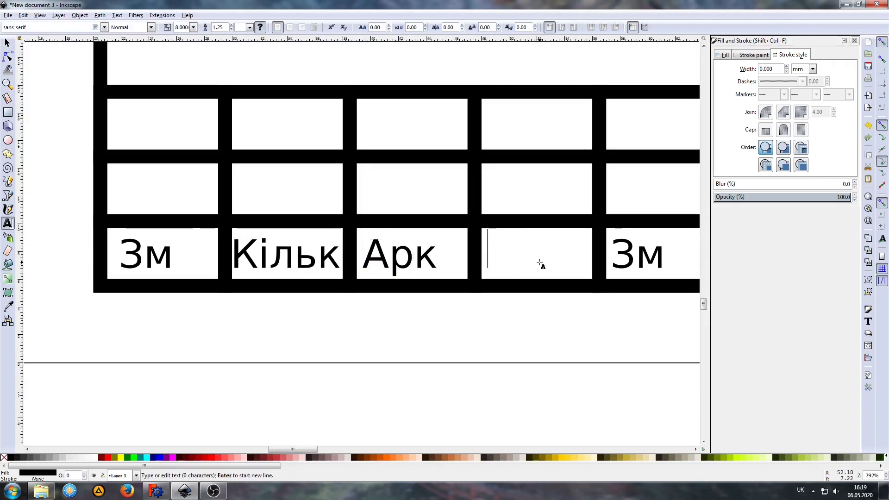
{"action": "type", "text": "№"}
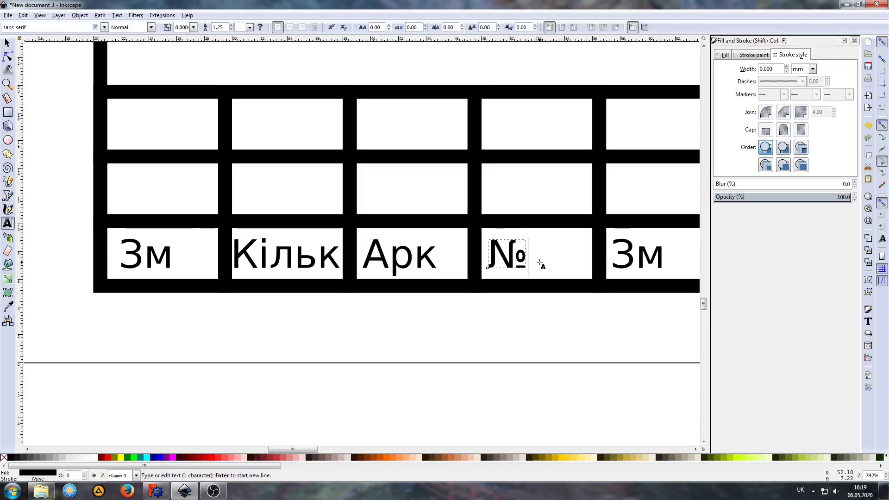
{"action": "type", "text": "док"}
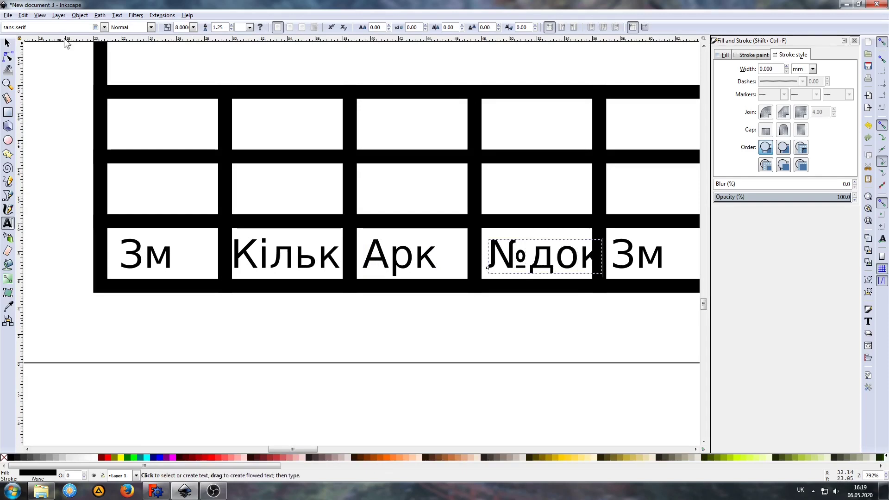
{"action": "left_click", "coordinate": [7, 43]}
{"action": "scroll", "coordinate": [491, 254], "scroll_direction": "down", "scroll_amount": 2}
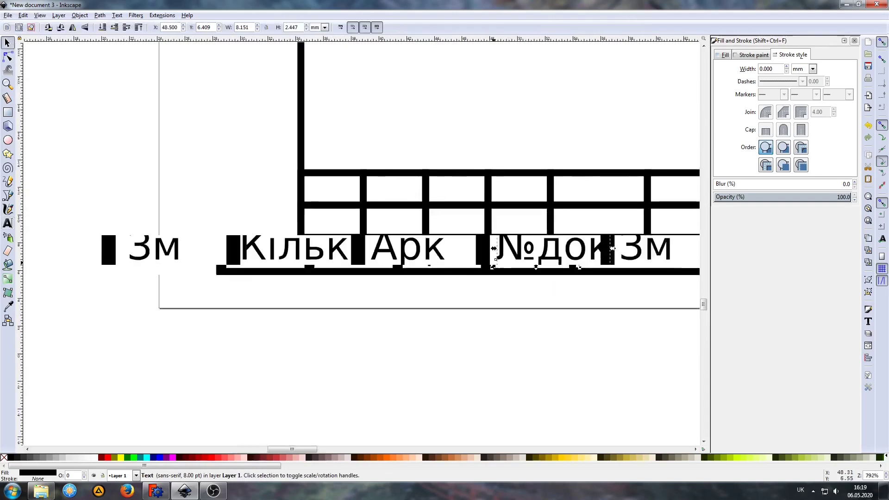
{"action": "scroll", "coordinate": [505, 250], "scroll_direction": "up", "scroll_amount": 2}
{"action": "key", "text": "alt+Left"}
{"action": "key", "text": "alt+Left"}
{"action": "key", "text": "alt+Left"}
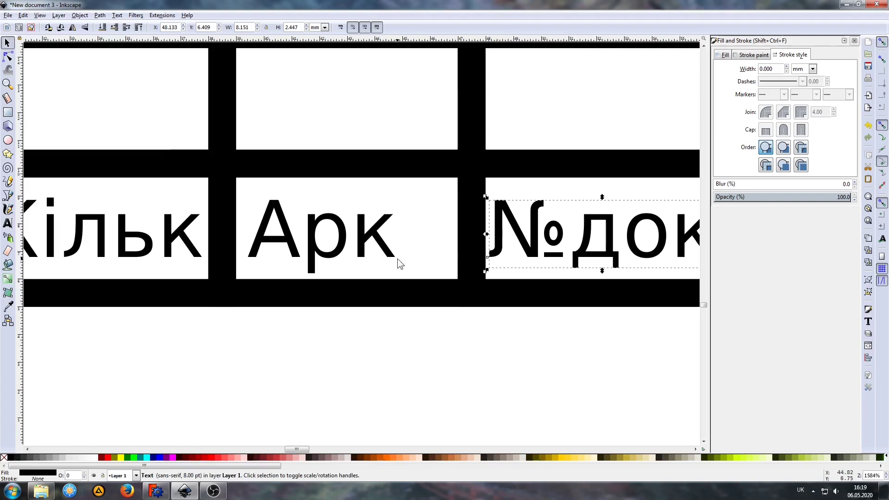
{"action": "scroll", "coordinate": [470, 284], "scroll_direction": "down", "scroll_amount": 2}
{"action": "scroll", "coordinate": [551, 253], "scroll_direction": "up", "scroll_amount": 1}
Replace the fifth cell's Зм label with Підпис
{"action": "left_click", "coordinate": [546, 248]}
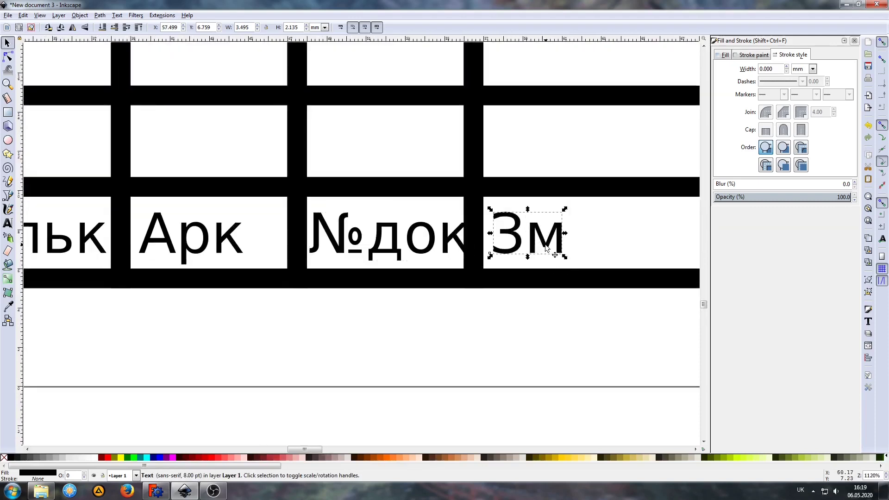
{"action": "double_click", "coordinate": [541, 250]}
{"action": "mouse_move", "coordinate": [525, 236]}
{"action": "left_mouse_down"}
{"action": "mouse_move", "coordinate": [566, 238]}
{"action": "mouse_move", "coordinate": [498, 237]}
{"action": "left_mouse_up"}
{"action": "type", "text": "Пі"}
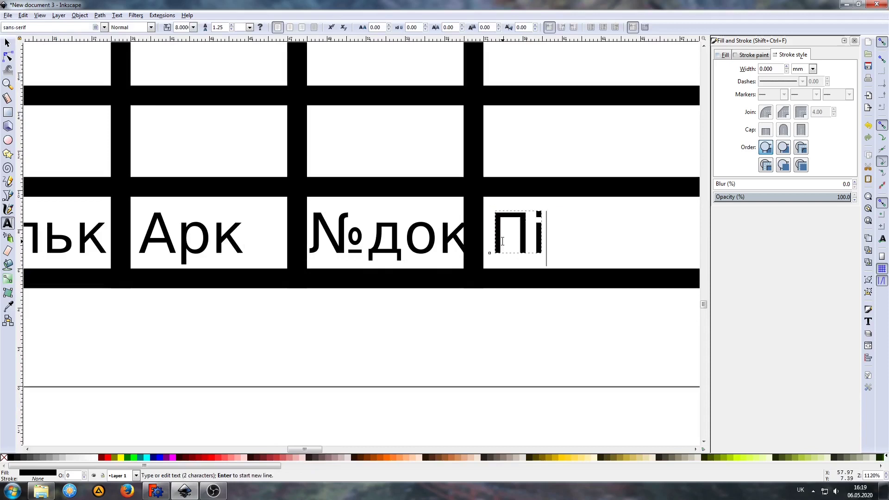
{"action": "type", "text": "дпис"}
{"action": "scroll", "coordinate": [475, 249], "scroll_direction": "down", "scroll_amount": 2}
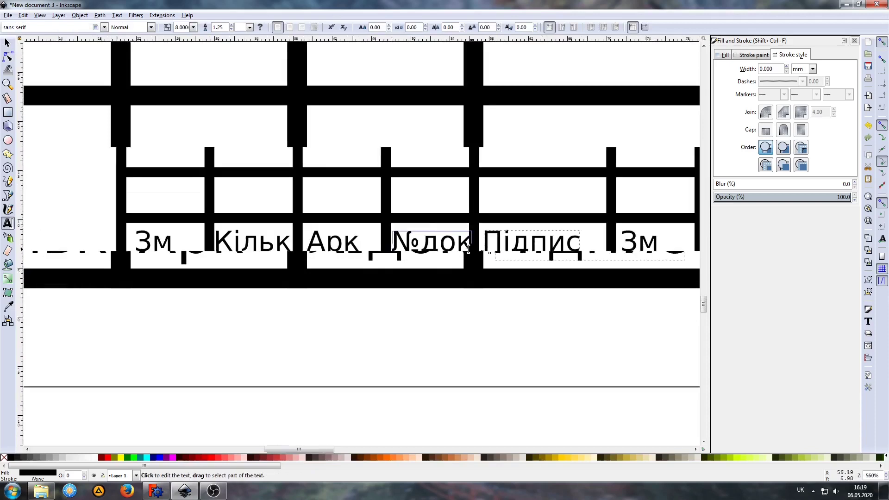
Replace the last cell's Зм label with Дата and return to the Selector
{"action": "left_click", "coordinate": [634, 246]}
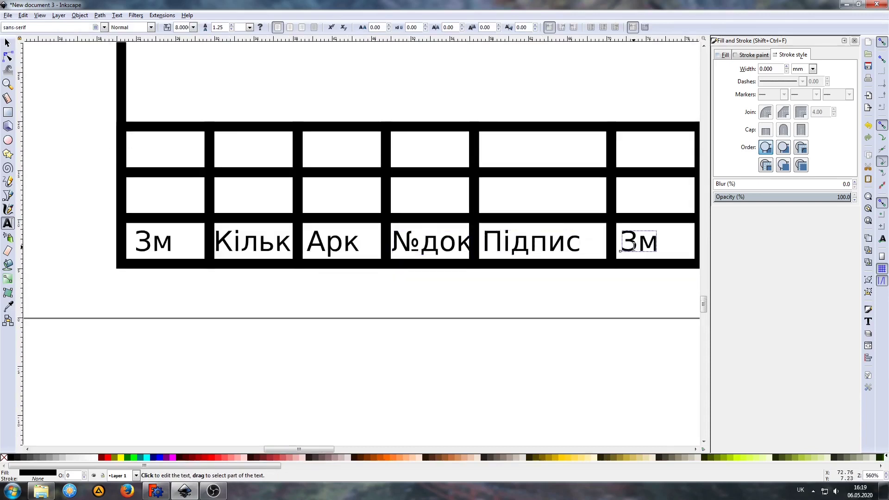
{"action": "key", "text": "Left"}
{"action": "key", "text": "Delete"}
{"action": "key", "text": "Delete"}
{"action": "type", "text": "Д"}
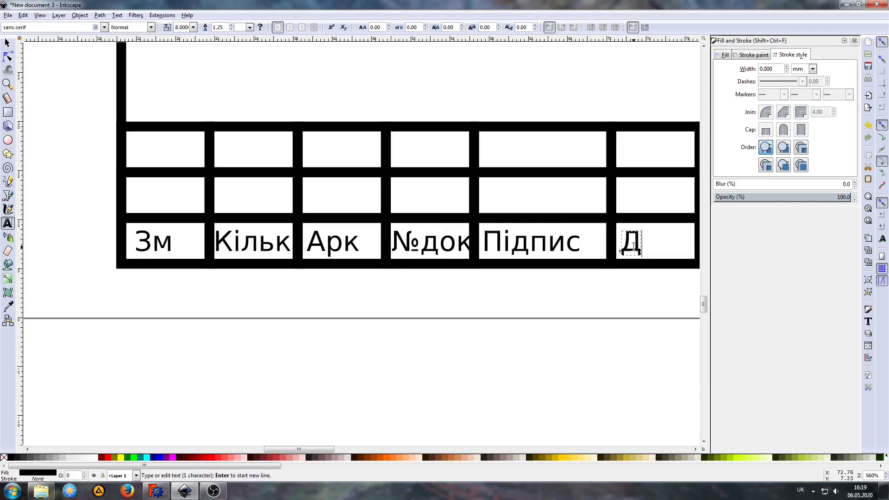
{"action": "type", "text": "ата"}
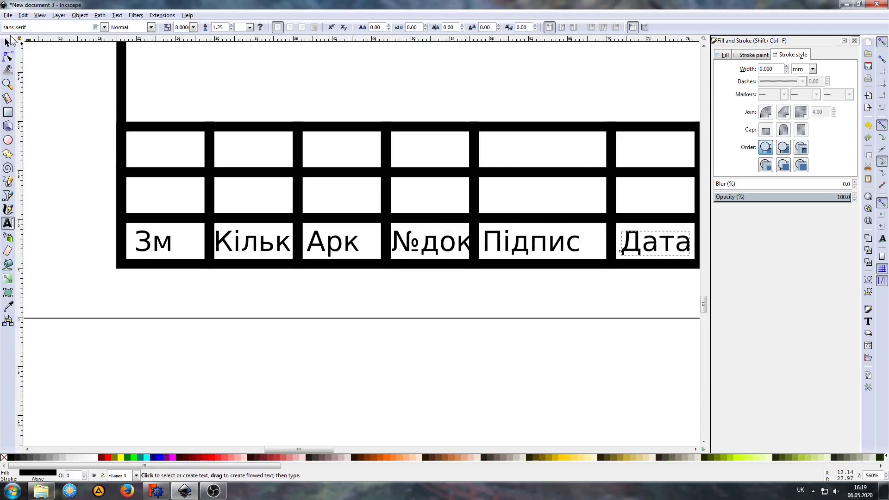
{"action": "left_click", "coordinate": [7, 42]}
{"action": "scroll", "coordinate": [362, 255], "scroll_direction": "down", "scroll_amount": 1}
{"action": "scroll", "coordinate": [363, 164], "scroll_direction": "right", "scroll_amount": 6}
{"action": "scroll", "coordinate": [363, 164], "scroll_direction": "up", "scroll_amount": 2}
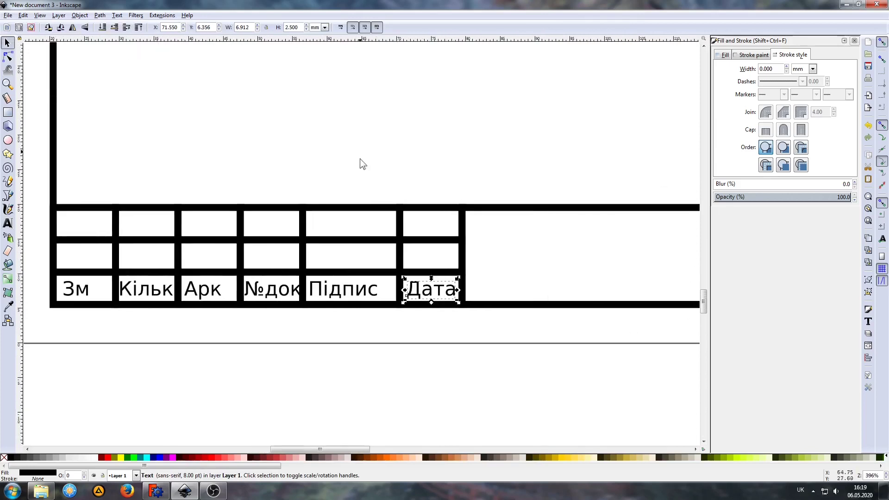
{"action": "scroll", "coordinate": [389, 153], "scroll_direction": "down", "scroll_amount": 2}
{"action": "scroll", "coordinate": [357, 188], "scroll_direction": "right", "scroll_amount": 6}
{"action": "scroll", "coordinate": [357, 189], "scroll_direction": "up", "scroll_amount": 2}
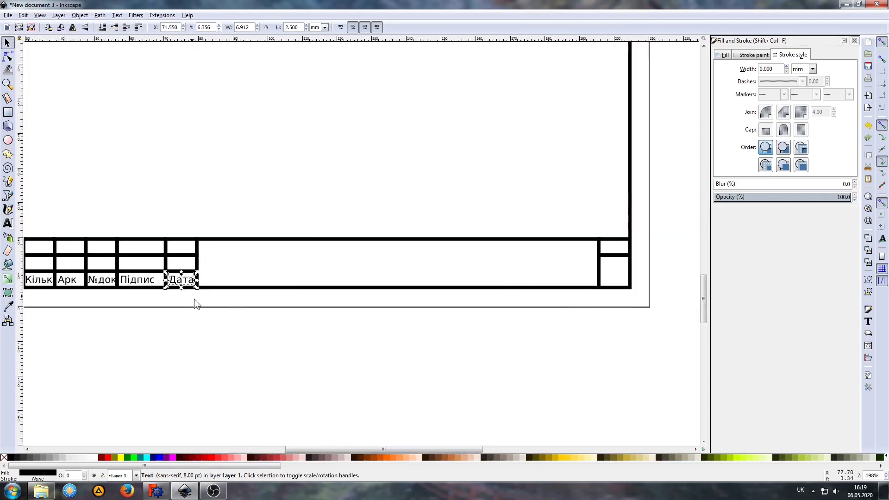
Duplicate the Арк label and move the copy into the top-right cell
{"action": "left_click", "coordinate": [68, 280]}
{"action": "left_click", "coordinate": [23, 15]}
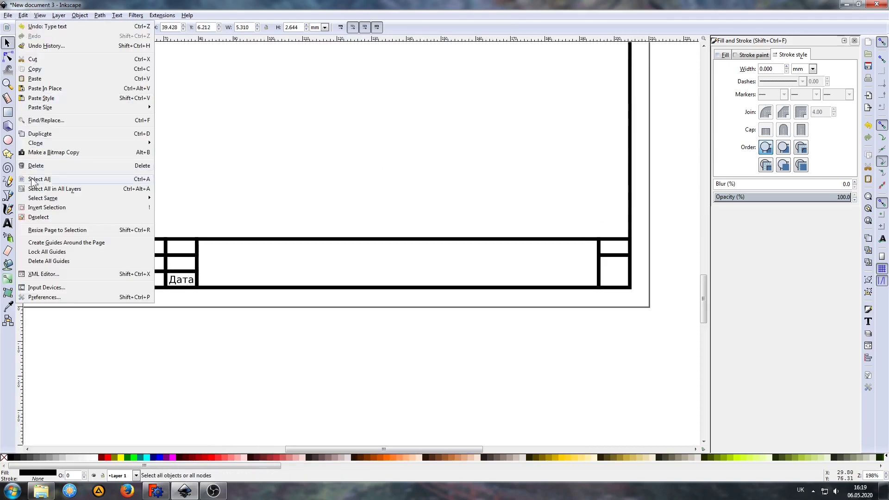
{"action": "left_click", "coordinate": [40, 133]}
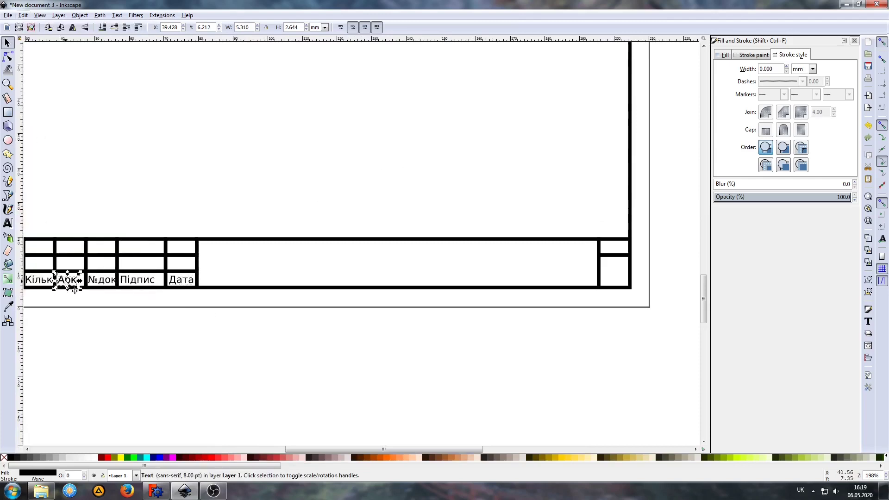
{"action": "left_click_drag", "start_coordinate": [67, 281], "coordinate": [613, 247]}
{"action": "scroll", "coordinate": [625, 285], "scroll_direction": "up", "scroll_amount": 3, "text": "ctrl"}
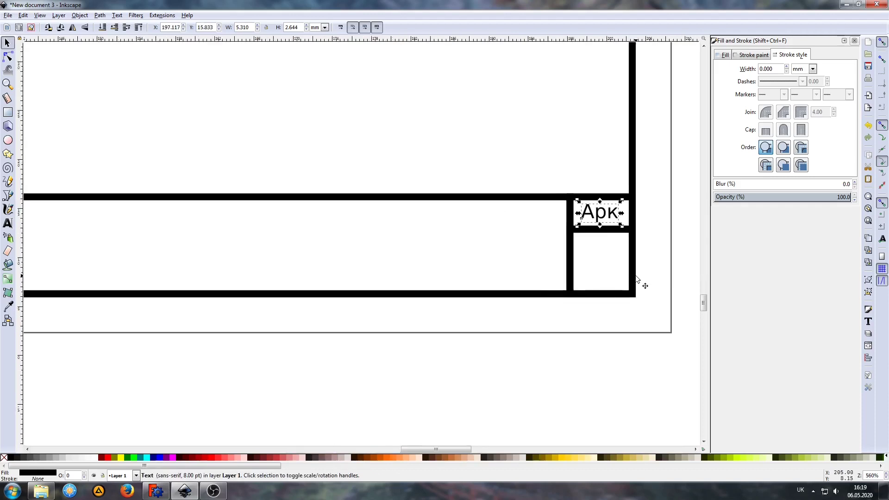
{"action": "scroll", "coordinate": [637, 280], "scroll_direction": "up", "scroll_amount": 1, "text": "ctrl"}
{"action": "left_click", "coordinate": [518, 256]}
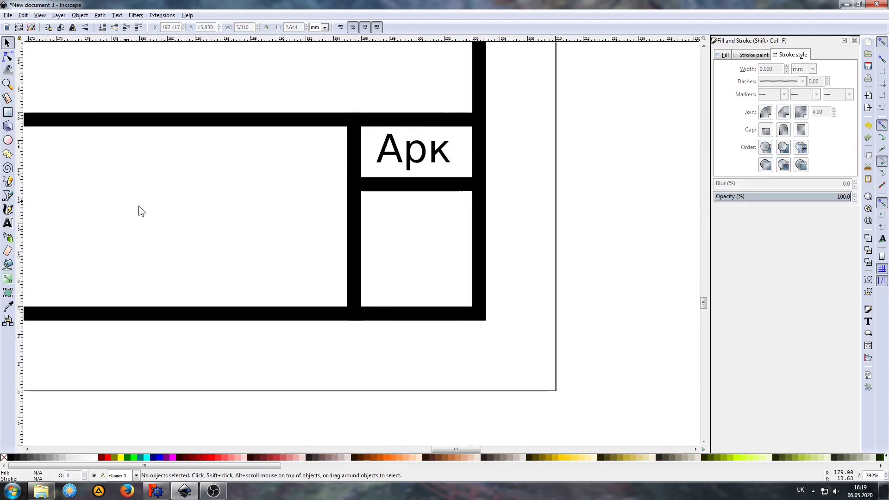
Add a text '1' in the empty cell below the Арк copy
{"action": "left_click", "coordinate": [8, 225]}
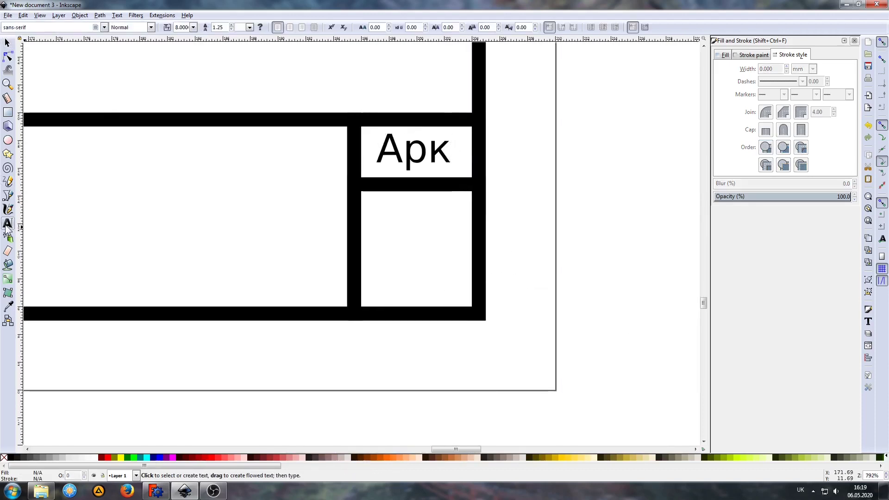
{"action": "left_click", "coordinate": [397, 252]}
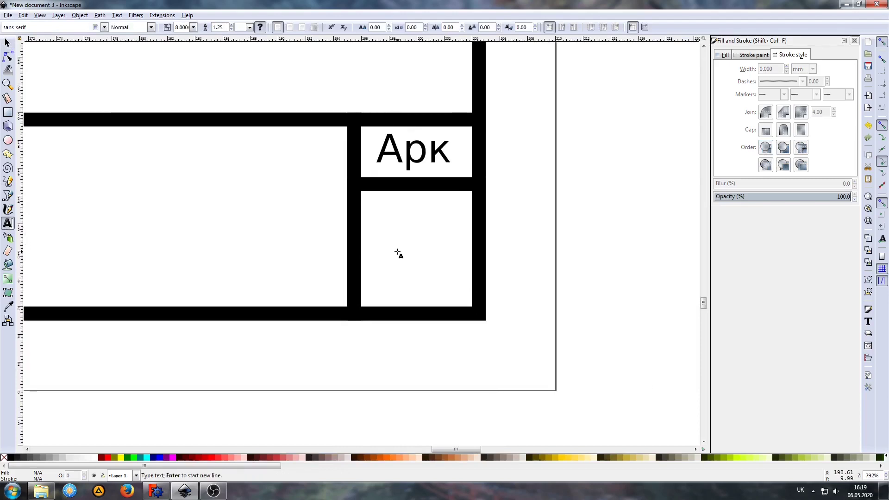
{"action": "type", "text": "1"}
{"action": "left_click", "coordinate": [7, 42]}
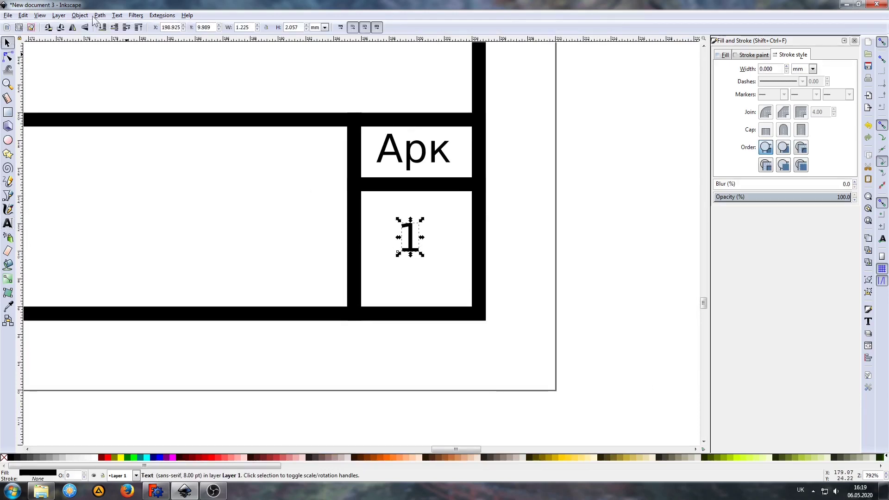
Set the '1' to font size 16 and centre it in its cell
{"action": "double_click", "coordinate": [414, 246]}
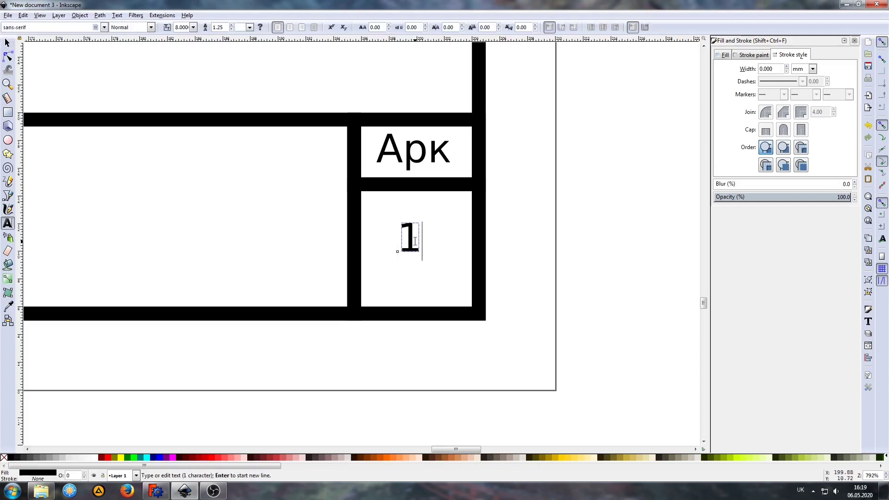
{"action": "key", "text": "ctrl+a"}
{"action": "left_click", "coordinate": [193, 27]}
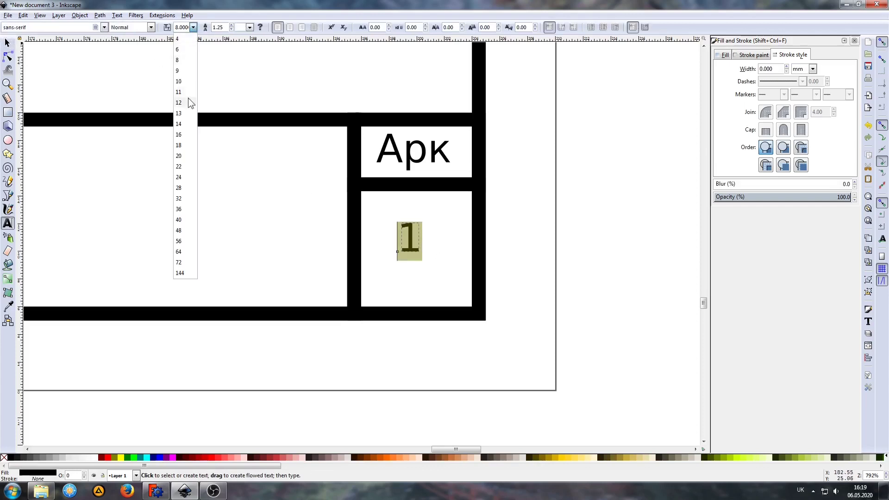
{"action": "left_click", "coordinate": [182, 134]}
{"action": "left_click", "coordinate": [8, 43]}
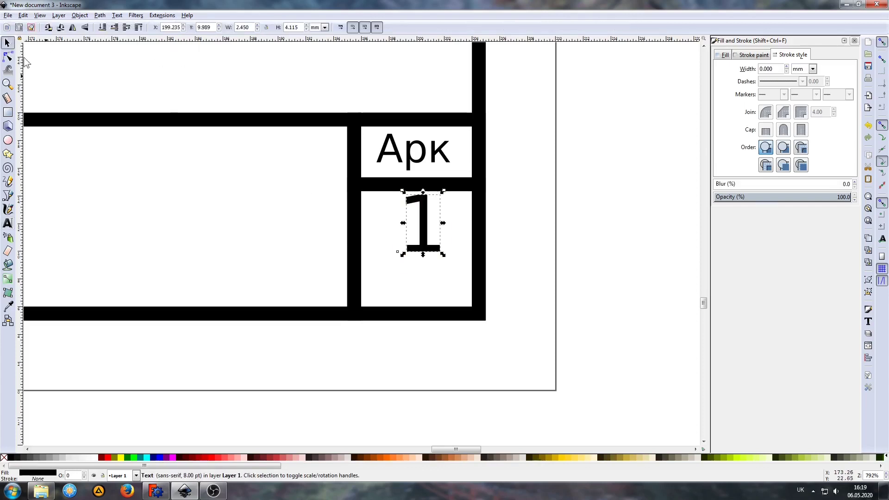
{"action": "left_click_drag", "start_coordinate": [413, 244], "coordinate": [407, 265]}
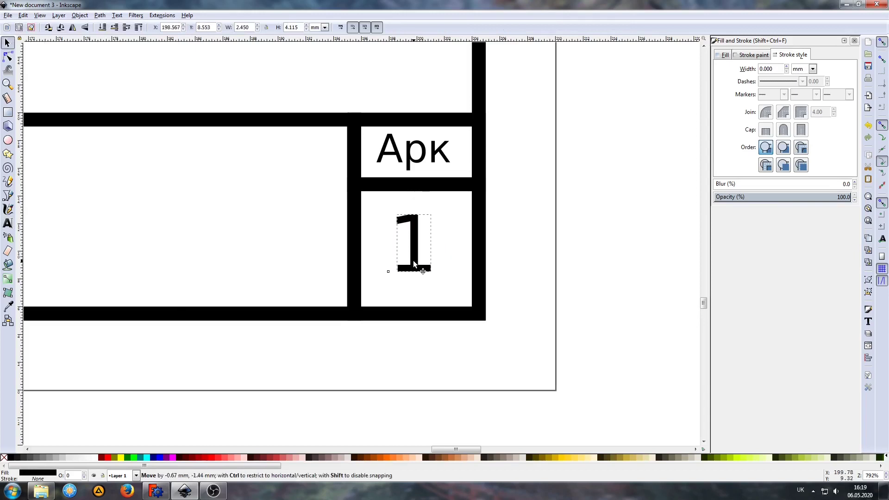
{"action": "scroll", "coordinate": [260, 237], "scroll_direction": "down", "scroll_amount": 2}
{"action": "scroll", "coordinate": [328, 244], "scroll_direction": "left", "scroll_amount": 3}
{"action": "scroll", "coordinate": [344, 259], "scroll_direction": "up", "scroll_amount": 2}
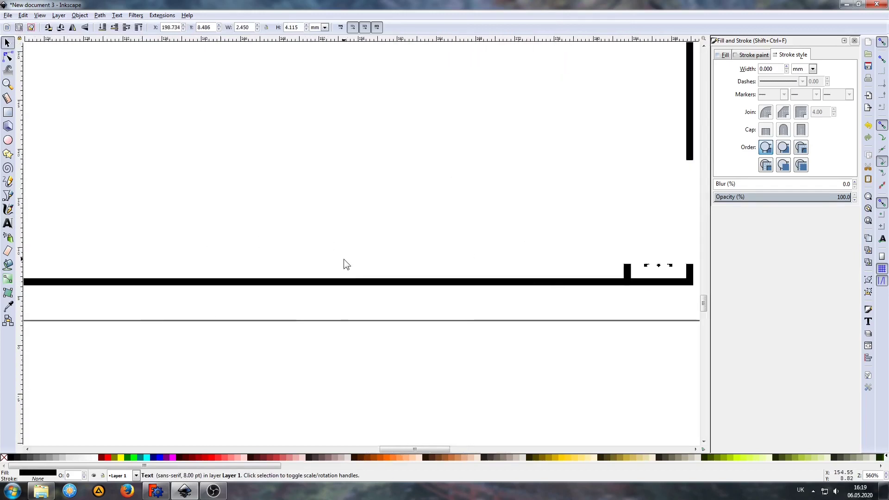
{"action": "scroll", "coordinate": [258, 252], "scroll_direction": "down", "scroll_amount": 3}
{"action": "scroll", "coordinate": [274, 247], "scroll_direction": "left", "scroll_amount": 3}
{"action": "scroll", "coordinate": [391, 240], "scroll_direction": "left", "scroll_amount": 1}
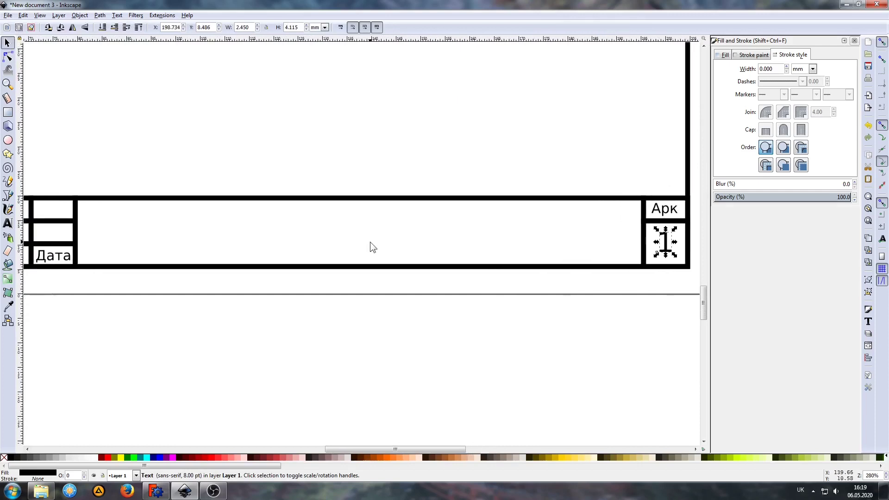
Write позначення at size 16 in the wide cell, then zoom out to the whole page
{"action": "left_click", "coordinate": [13, 224]}
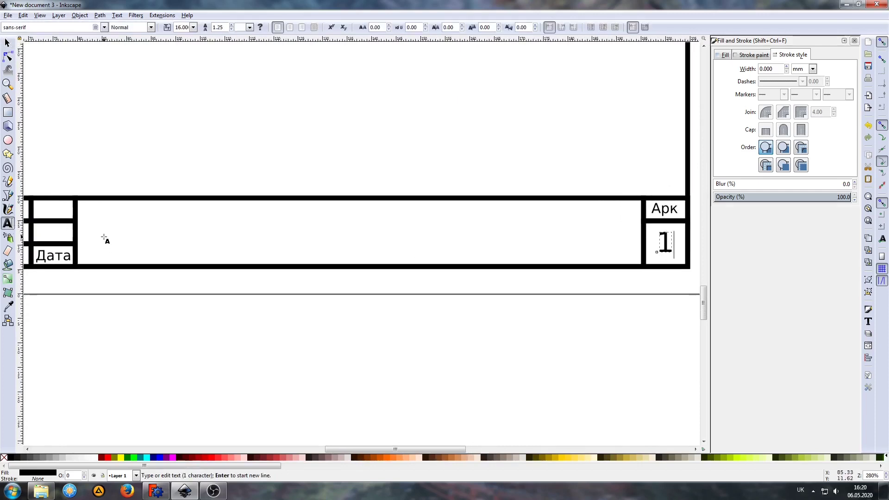
{"action": "left_click", "coordinate": [103, 234]}
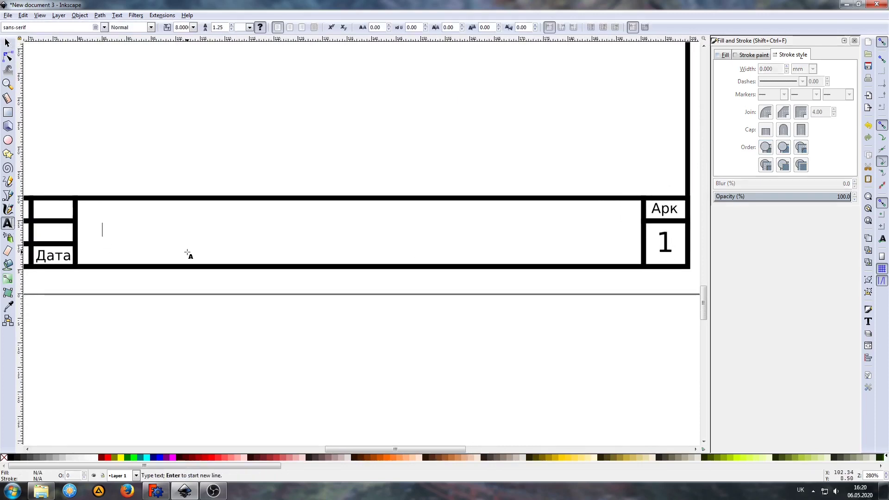
{"action": "type", "text": "позна"}
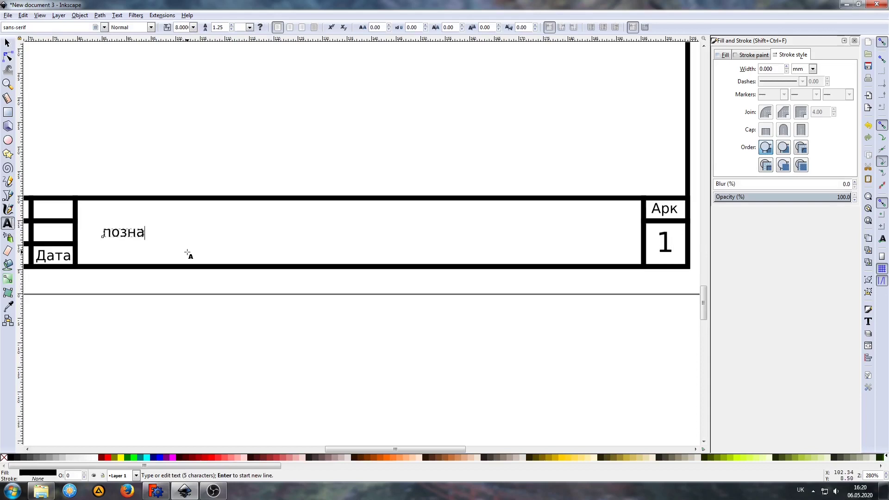
{"action": "type", "text": "чення"}
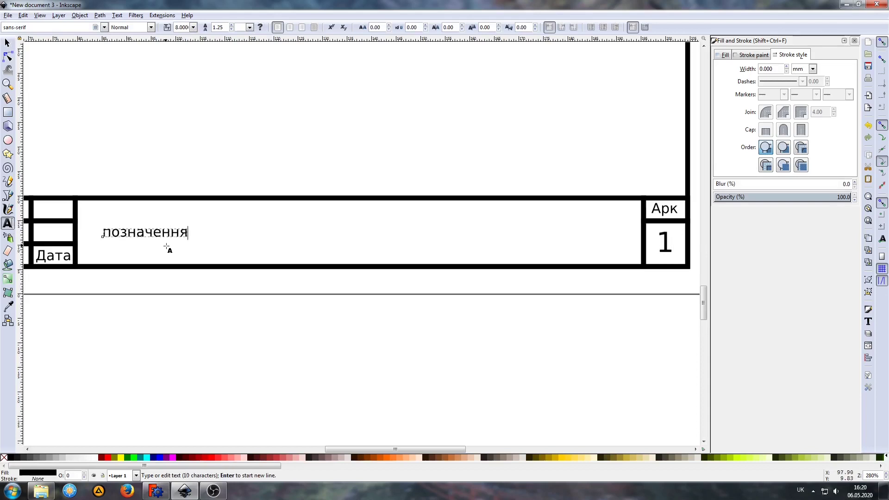
{"action": "left_click_drag", "start_coordinate": [100, 234], "coordinate": [188, 232]}
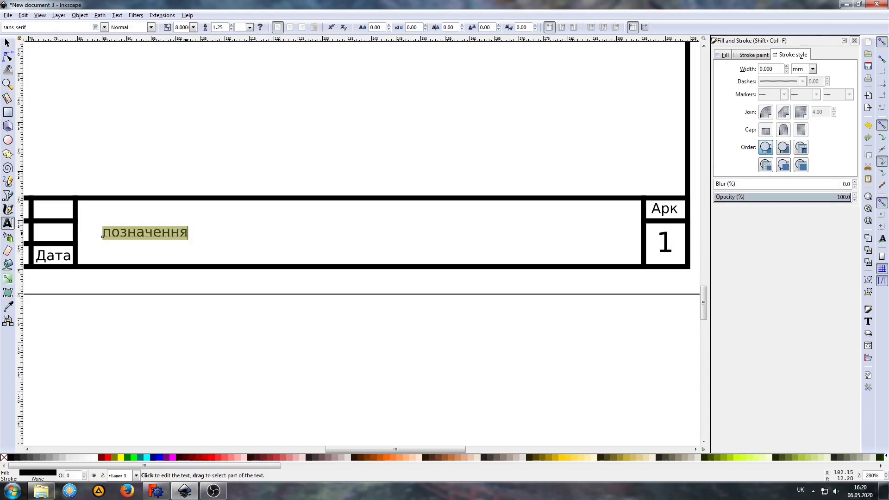
{"action": "left_click", "coordinate": [194, 28]}
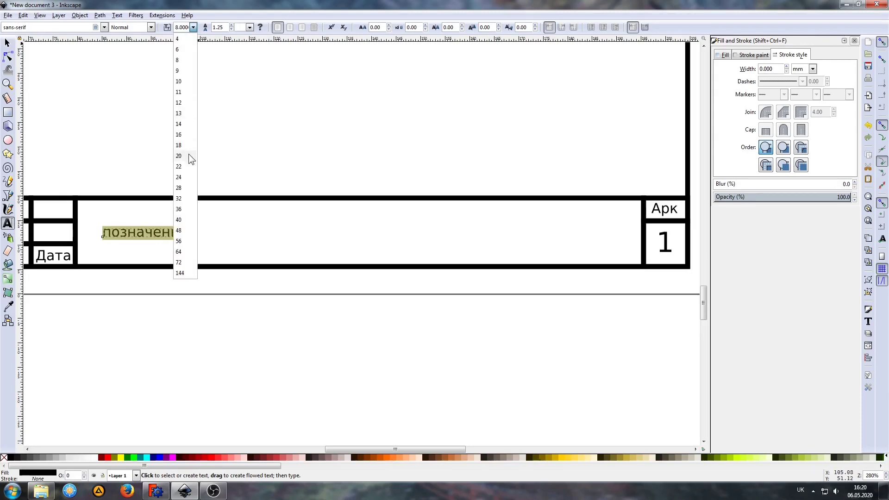
{"action": "left_click", "coordinate": [188, 136]}
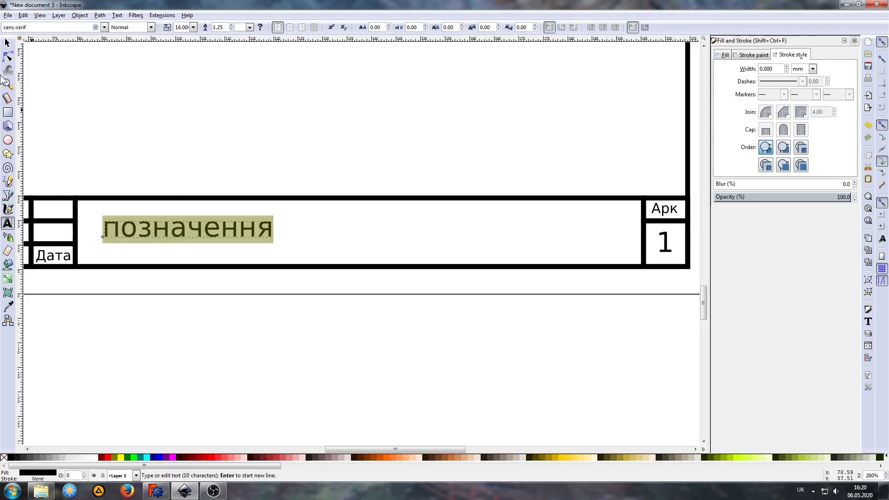
{"action": "left_click", "coordinate": [7, 42]}
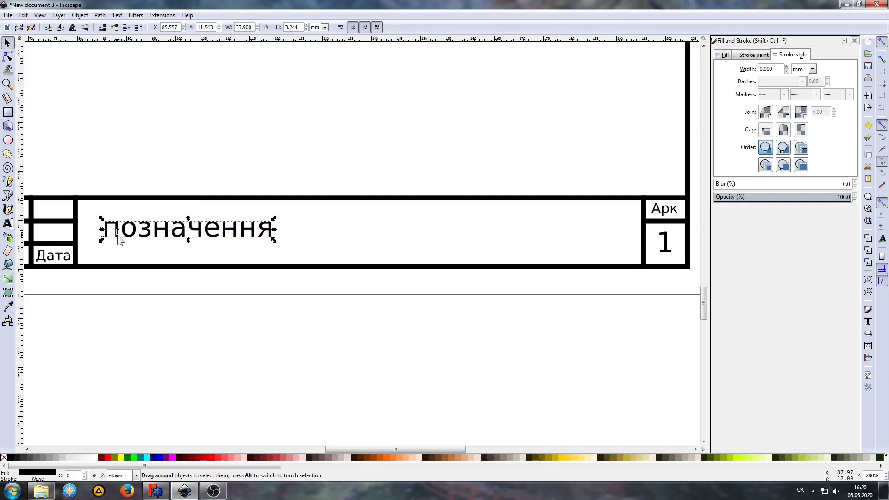
{"action": "left_click_drag", "start_coordinate": [118, 238], "coordinate": [113, 242]}
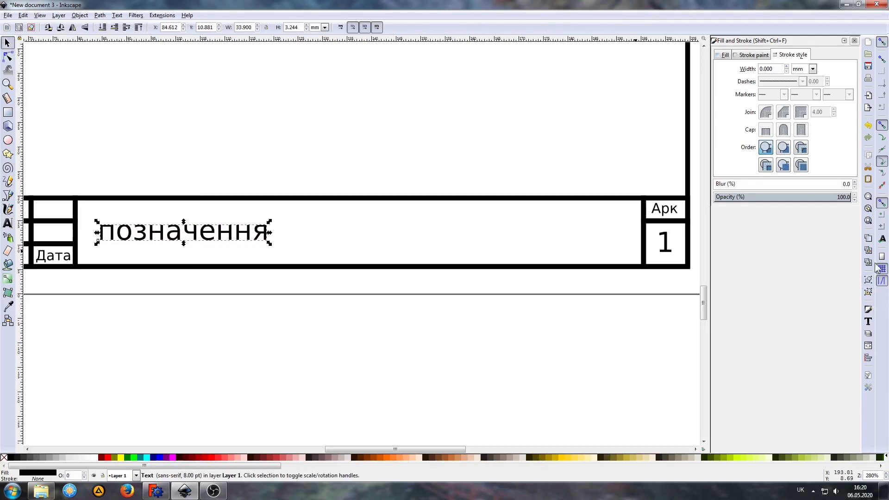
{"action": "left_click", "coordinate": [868, 220]}
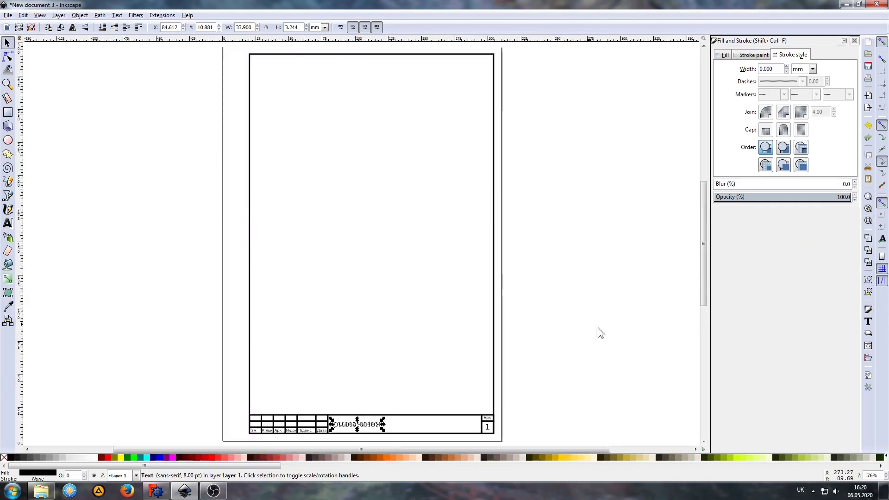
{"action": "left_click", "coordinate": [577, 318]}
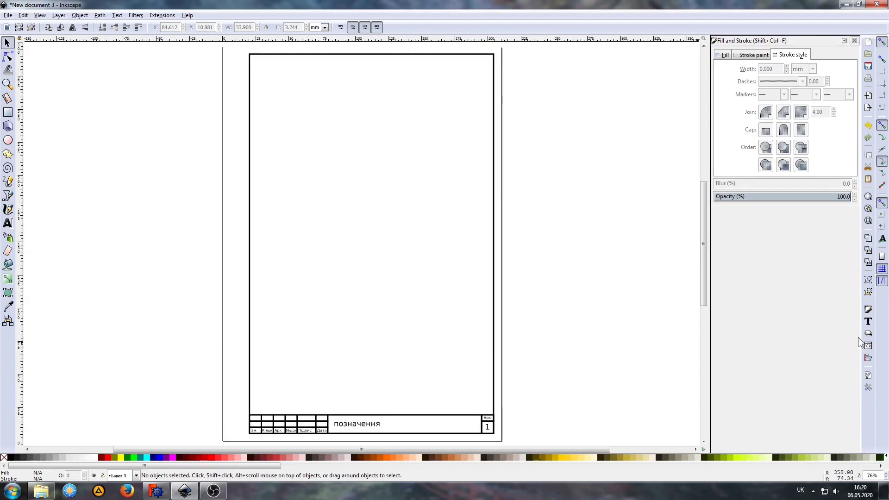
In the XML Editor, add an attribute named freecad to the root svg:svg node
{"action": "left_click", "coordinate": [868, 346]}
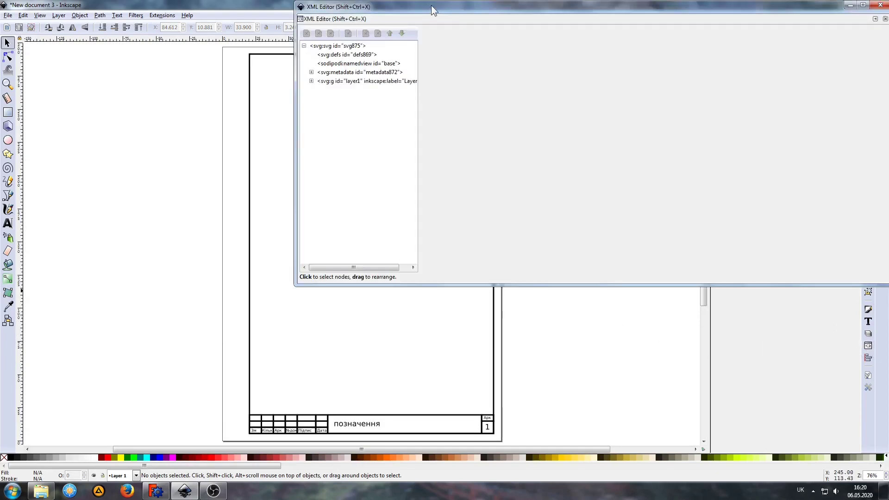
{"action": "left_click_drag", "start_coordinate": [432, 7], "coordinate": [320, 75]}
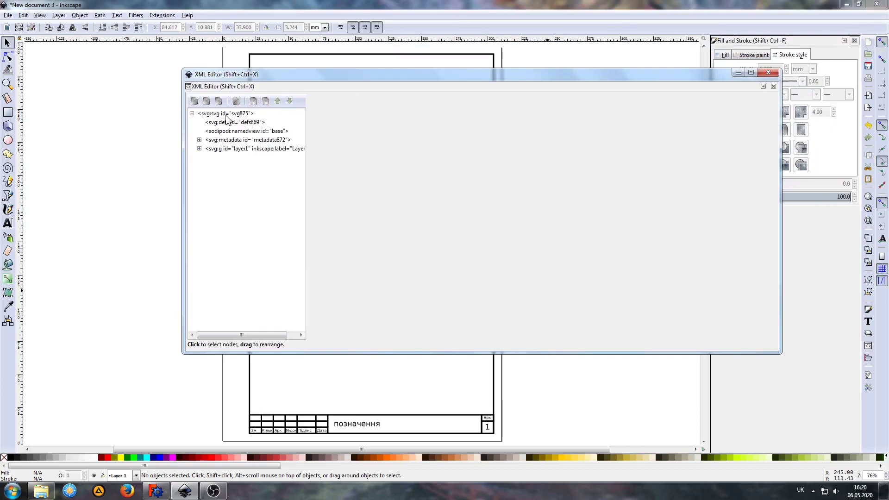
{"action": "left_click", "coordinate": [215, 115]}
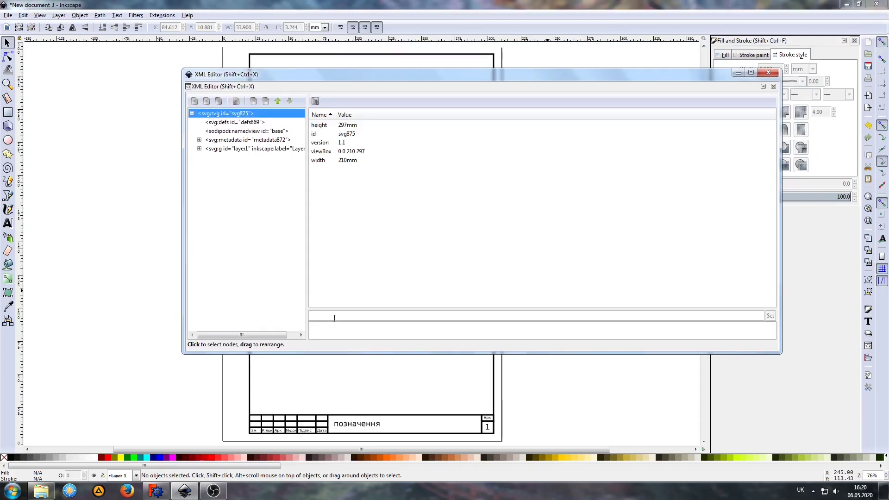
{"action": "left_click", "coordinate": [334, 318]}
{"action": "key", "text": "alt+shift"}
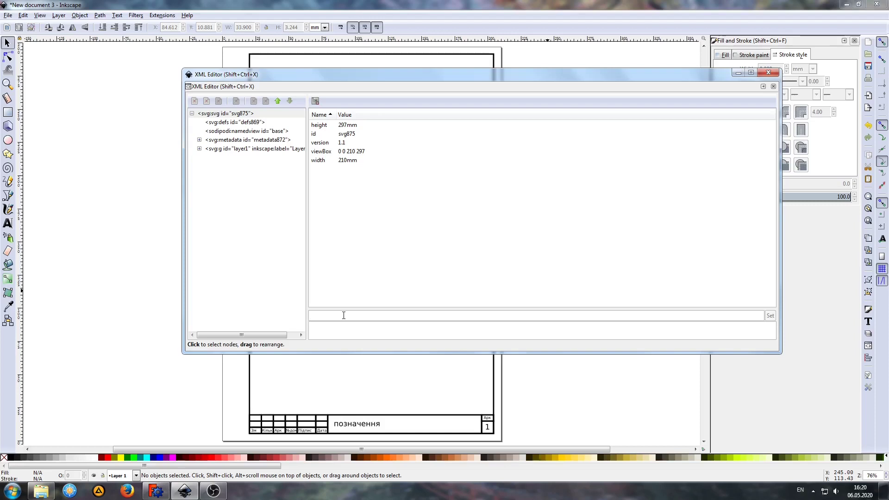
{"action": "type", "text": "freecad"}
{"action": "left_click", "coordinate": [769, 316]}
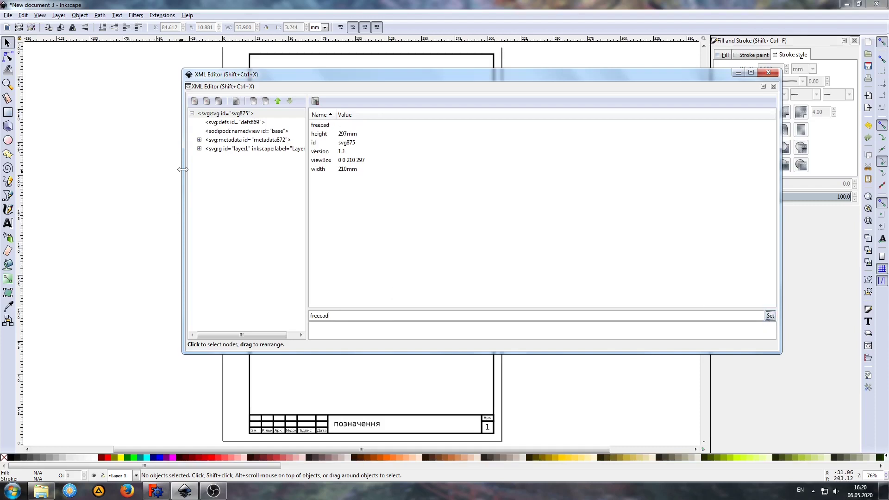
Expand layer1 and the text1226 and text1230 nodes to find the '1' and позначення texts
{"action": "left_click", "coordinate": [199, 148]}
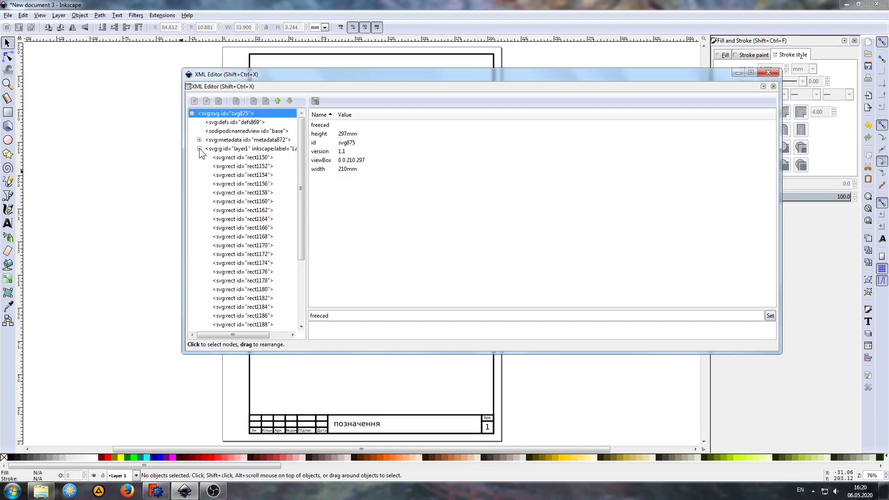
{"action": "left_click_drag", "start_coordinate": [299, 149], "coordinate": [304, 201]}
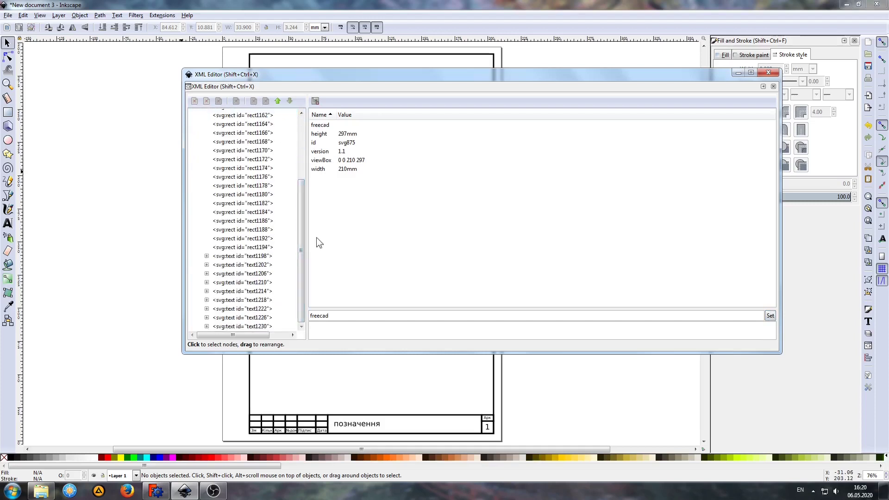
{"action": "left_click", "coordinate": [207, 326]}
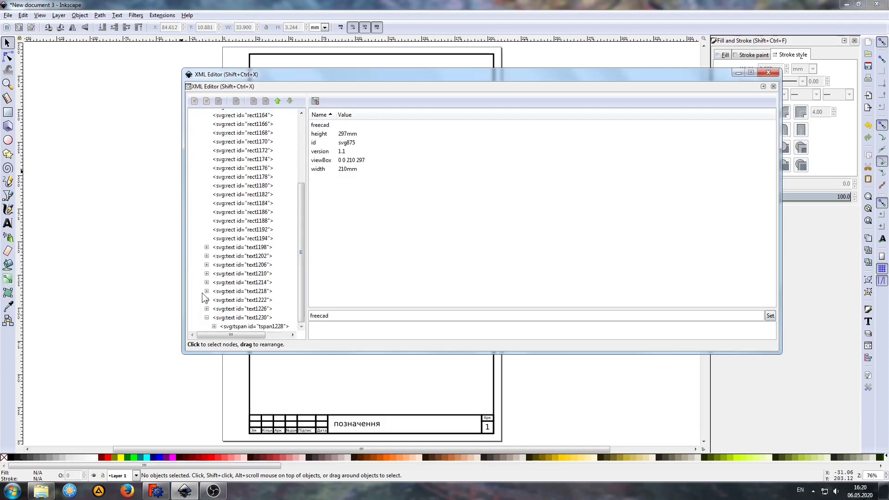
{"action": "left_click", "coordinate": [207, 308]}
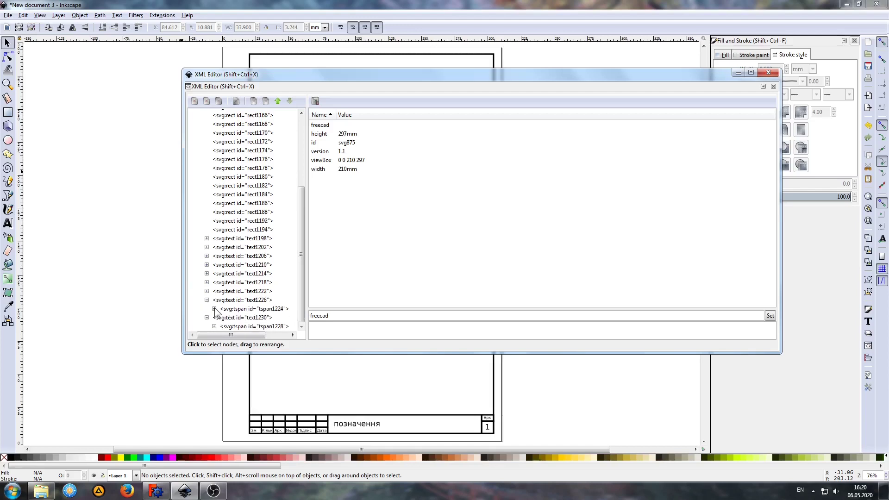
{"action": "left_click", "coordinate": [214, 308]}
{"action": "left_click", "coordinate": [214, 326]}
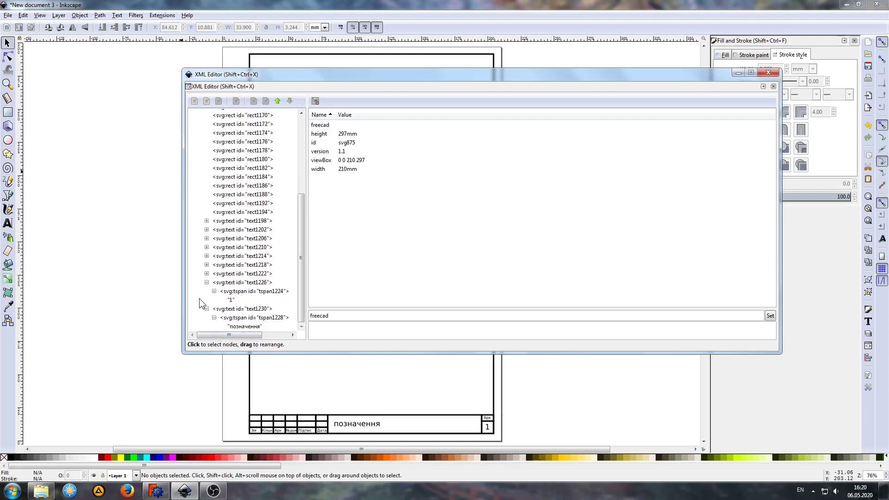
{"action": "left_click", "coordinate": [233, 300]}
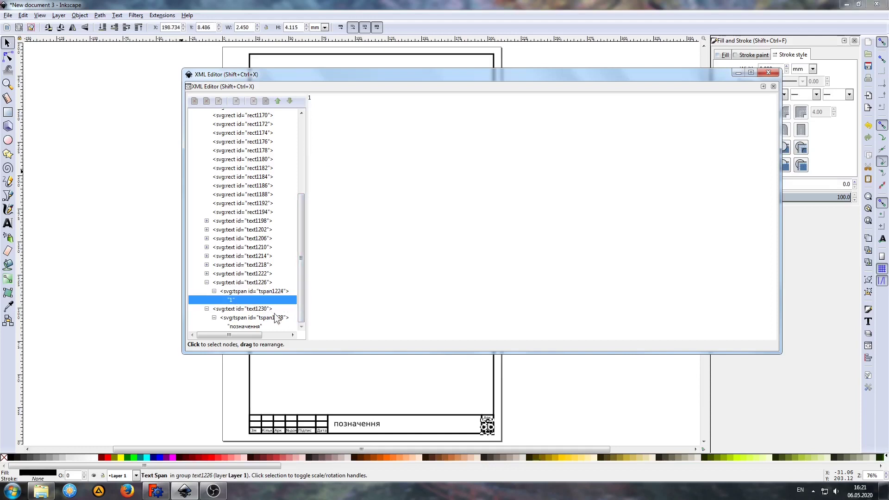
{"action": "left_click", "coordinate": [242, 327]}
Give text1226 a freecad:editable attribute with its id text1226 as the value
{"action": "left_click", "coordinate": [240, 283]}
{"action": "type", "text": "freecad"}
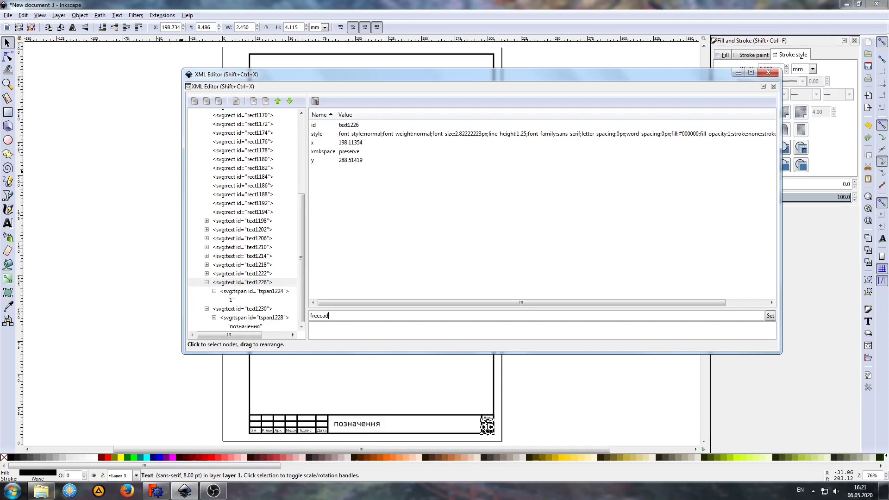
{"action": "type", "text": ":"}
{"action": "type", "text": "edit"}
{"action": "type", "text": "abl"}
{"action": "type", "text": "e"}
{"action": "left_click", "coordinate": [770, 315]}
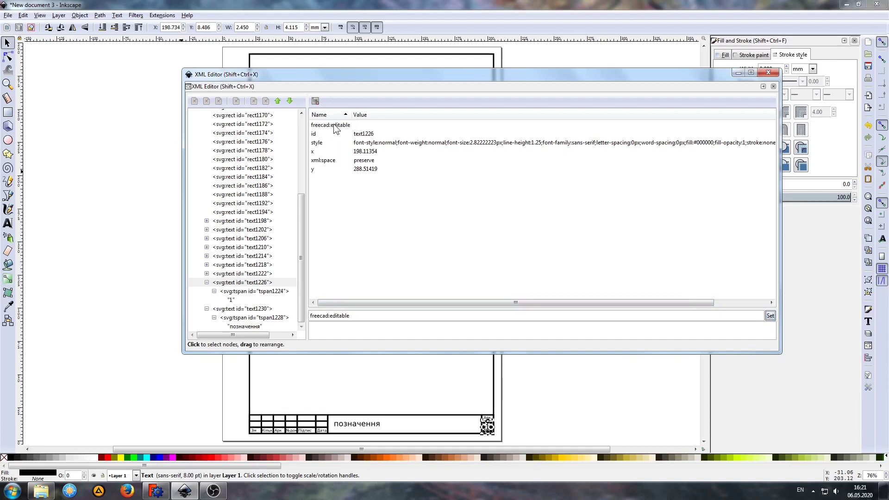
{"action": "left_click", "coordinate": [368, 136]}
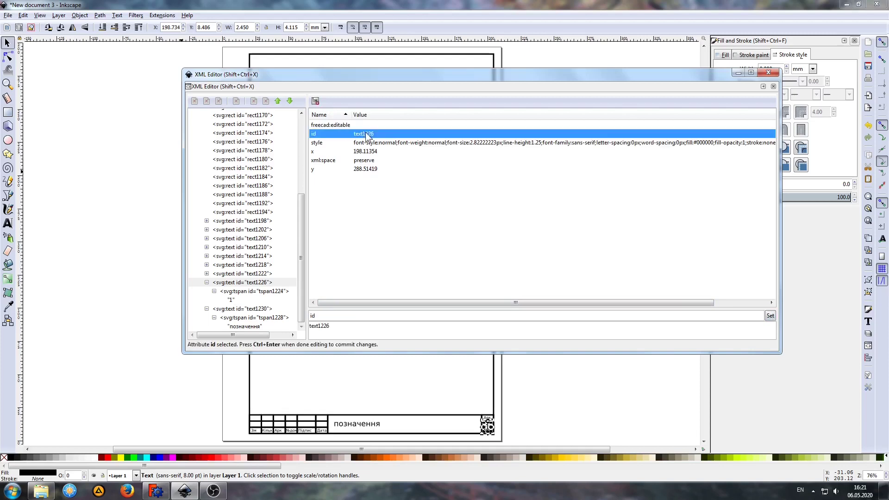
{"action": "double_click", "coordinate": [319, 326]}
{"action": "right_click", "coordinate": [343, 327]}
{"action": "left_click", "coordinate": [359, 342]}
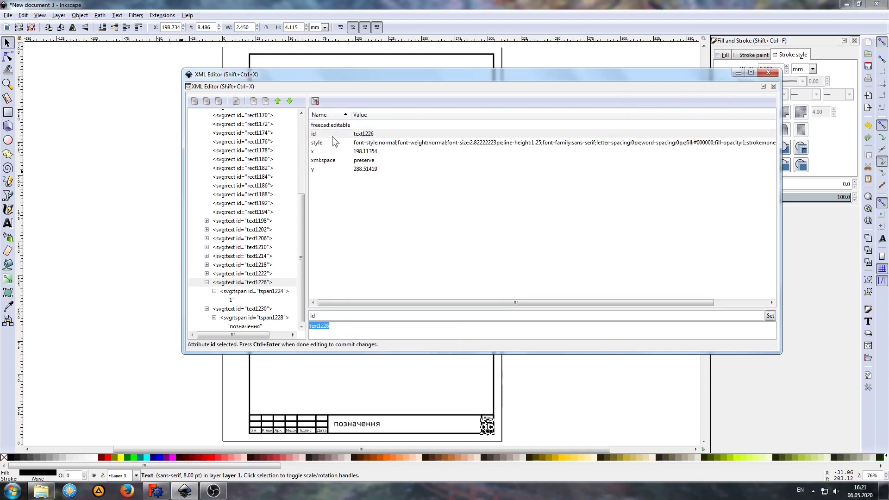
{"action": "left_click", "coordinate": [338, 124]}
{"action": "right_click", "coordinate": [321, 326]}
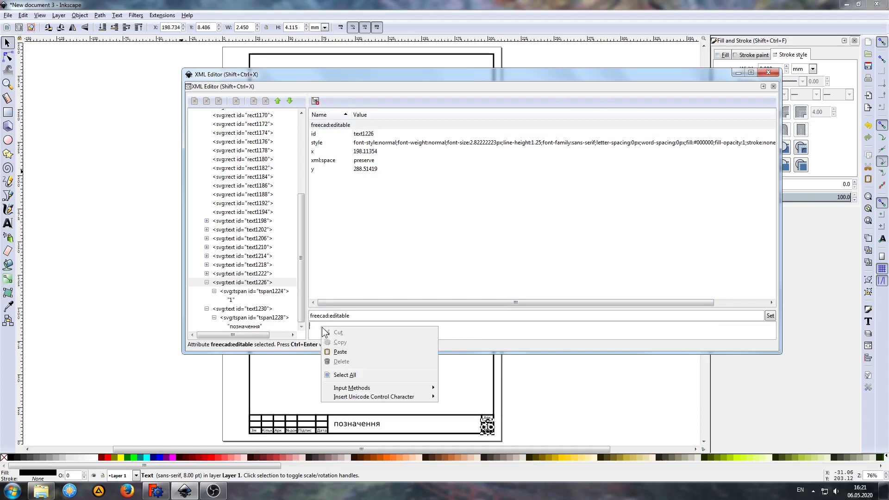
{"action": "left_click", "coordinate": [352, 352]}
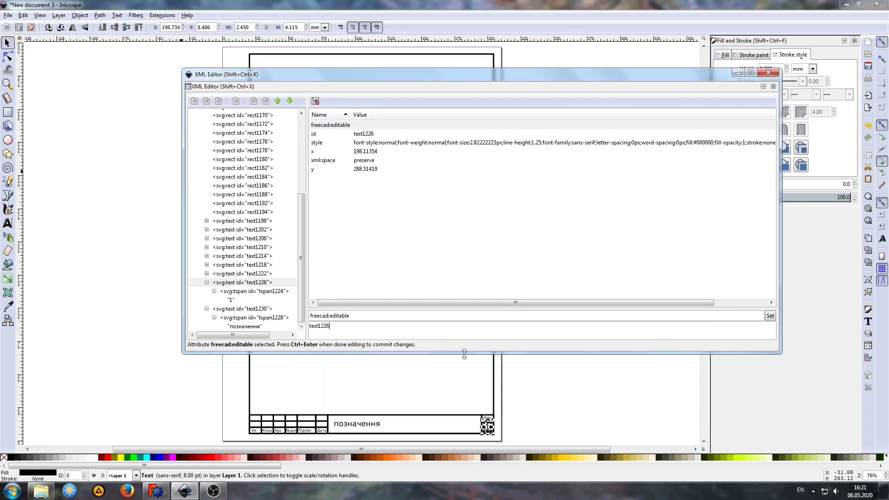
{"action": "left_click", "coordinate": [770, 316]}
Add a freecad:editable attribute to text1230 by reusing the copied attribute name
{"action": "left_click_drag", "start_coordinate": [363, 316], "coordinate": [310, 316]}
{"action": "right_click", "coordinate": [334, 315]}
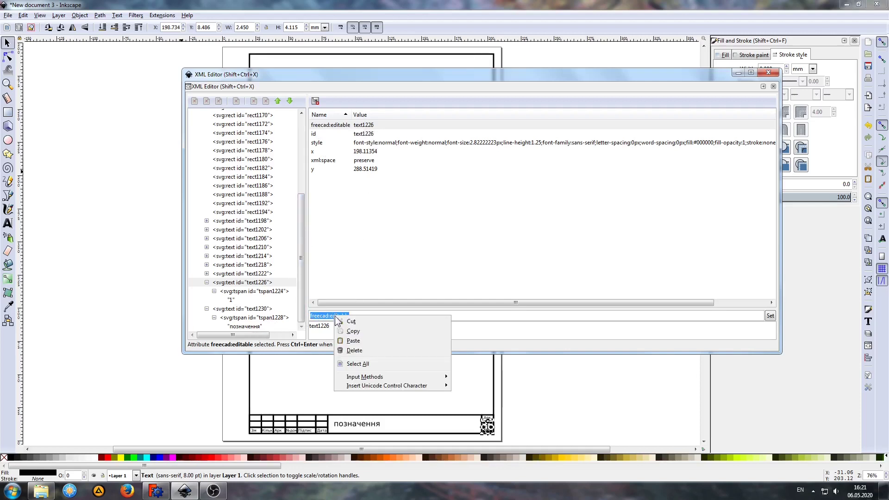
{"action": "key", "text": "Escape"}
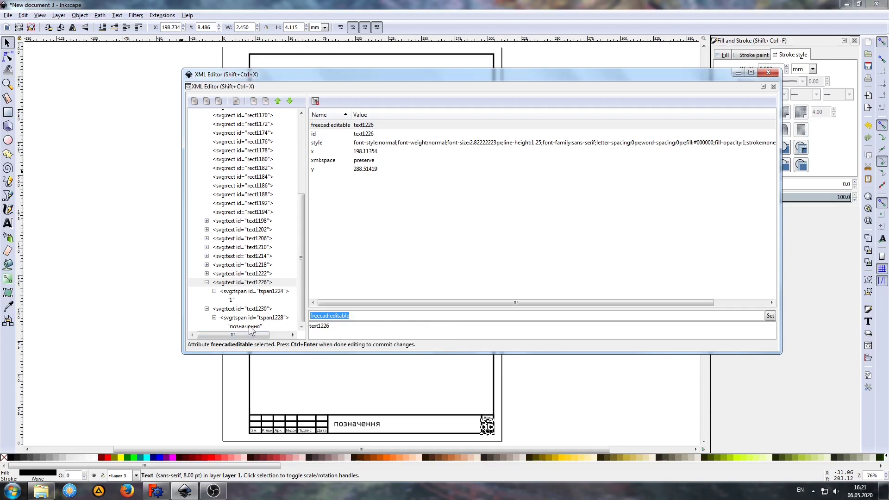
{"action": "left_click", "coordinate": [254, 309]}
{"action": "left_click", "coordinate": [322, 315]}
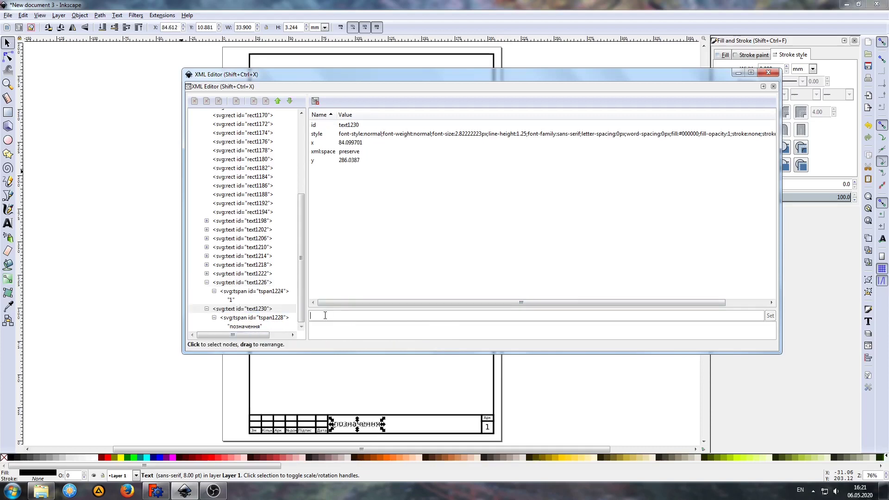
{"action": "right_click", "coordinate": [323, 315]}
{"action": "left_click", "coordinate": [377, 346]}
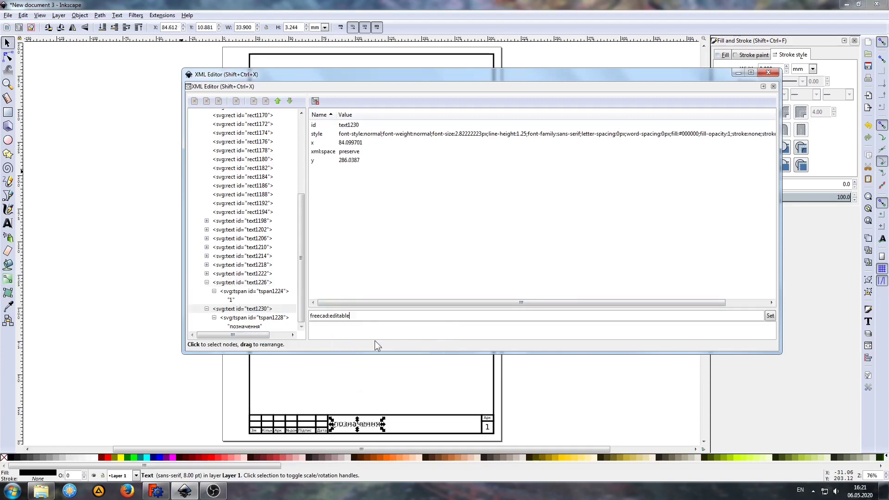
{"action": "left_click", "coordinate": [770, 316]}
Set text1230's freecad:editable value to text1230 and close the XML Editor
{"action": "left_click", "coordinate": [368, 134]}
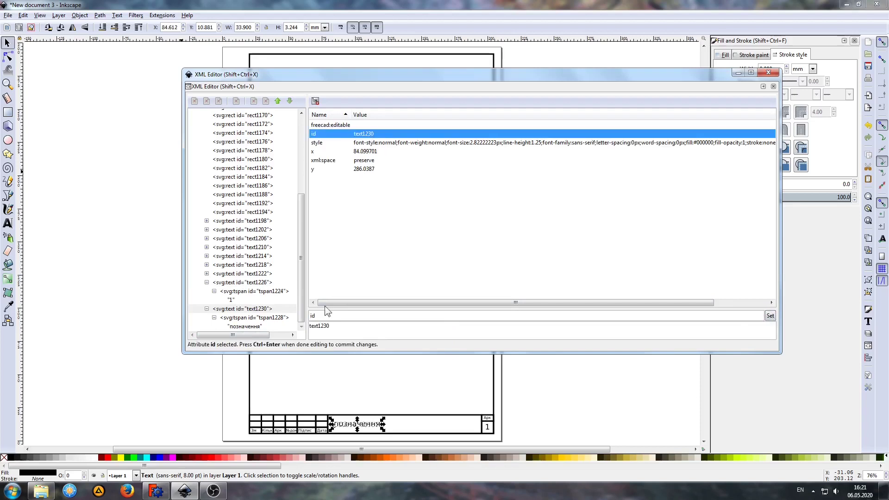
{"action": "double_click", "coordinate": [338, 327]}
{"action": "right_click", "coordinate": [342, 325]}
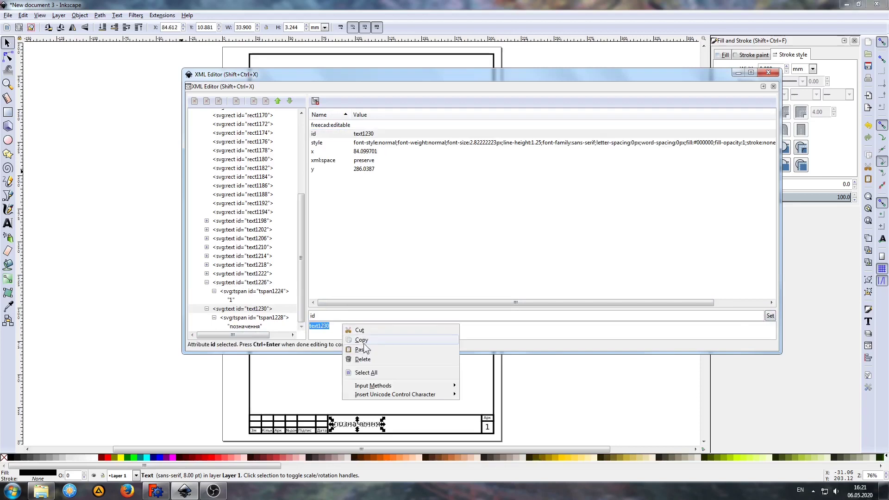
{"action": "left_click", "coordinate": [361, 340]}
{"action": "left_click", "coordinate": [348, 125]}
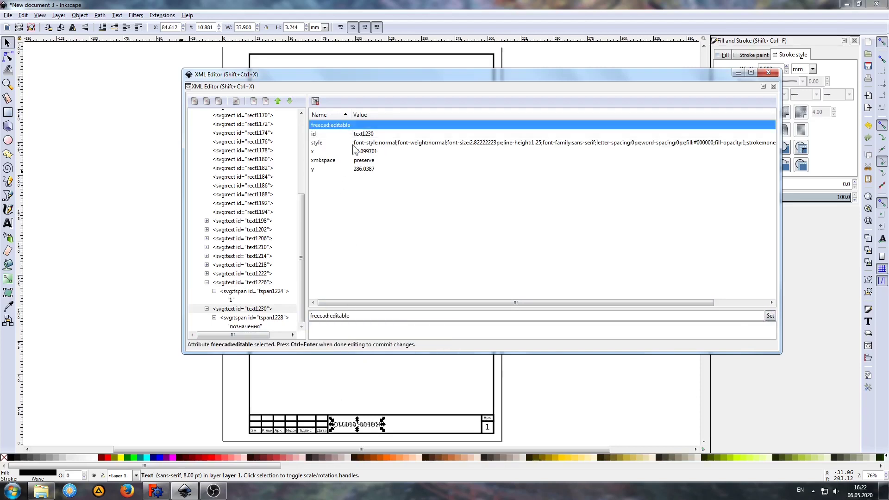
{"action": "left_click", "coordinate": [335, 327]}
{"action": "right_click", "coordinate": [335, 327]}
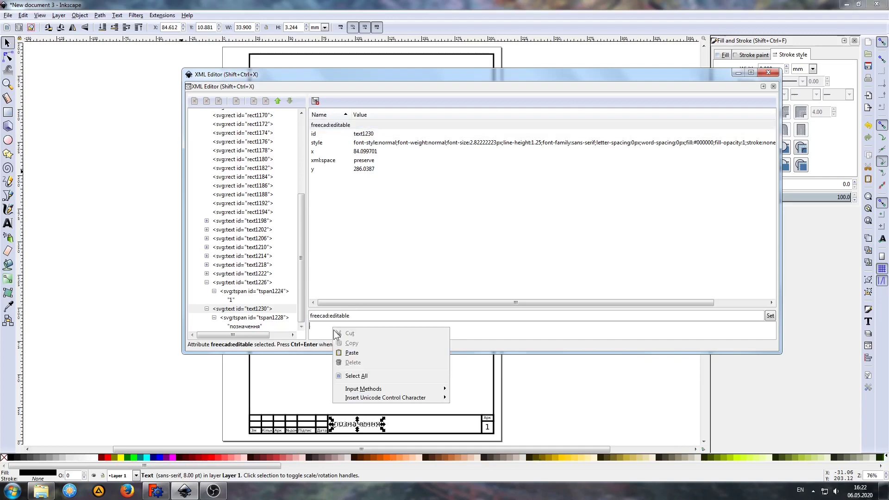
{"action": "left_click", "coordinate": [365, 354]}
{"action": "left_click", "coordinate": [771, 315]}
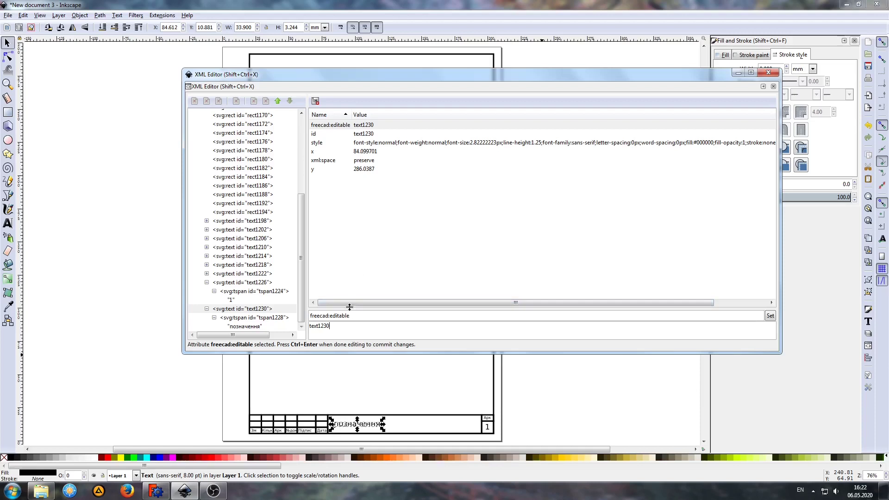
{"action": "left_click", "coordinate": [772, 74]}
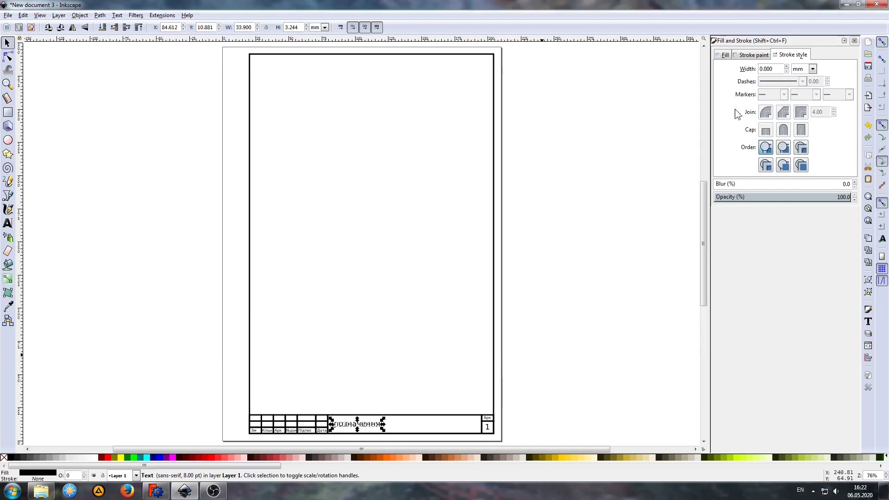
Select all objects in the drawing and copy the whole frame
{"action": "left_click", "coordinate": [583, 308]}
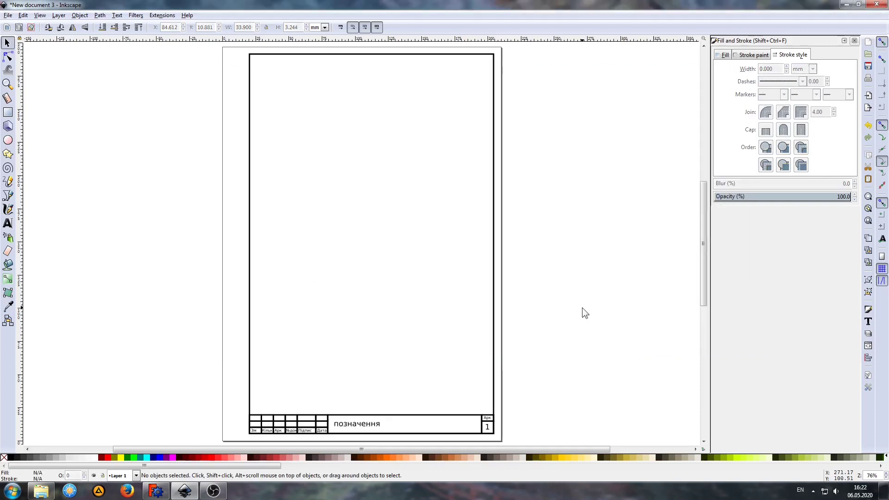
{"action": "scroll", "coordinate": [561, 302], "scroll_direction": "down", "scroll_amount": 1, "text": "ctrl"}
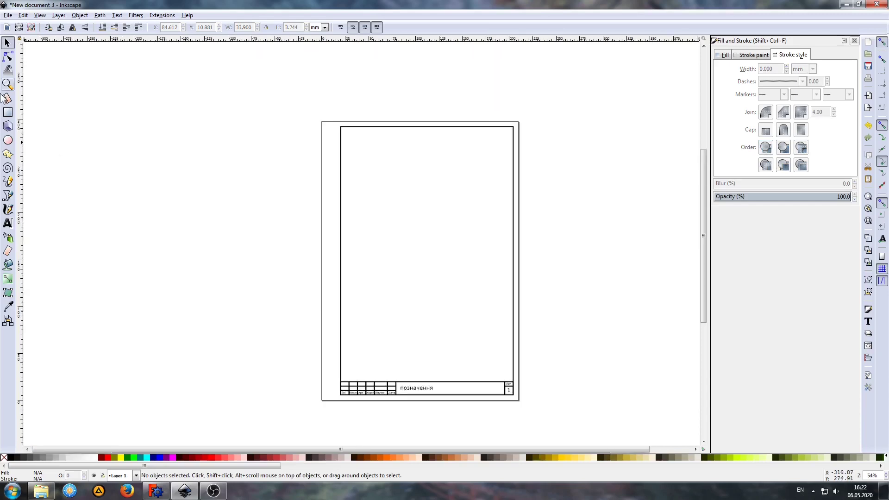
{"action": "left_click", "coordinate": [24, 15]}
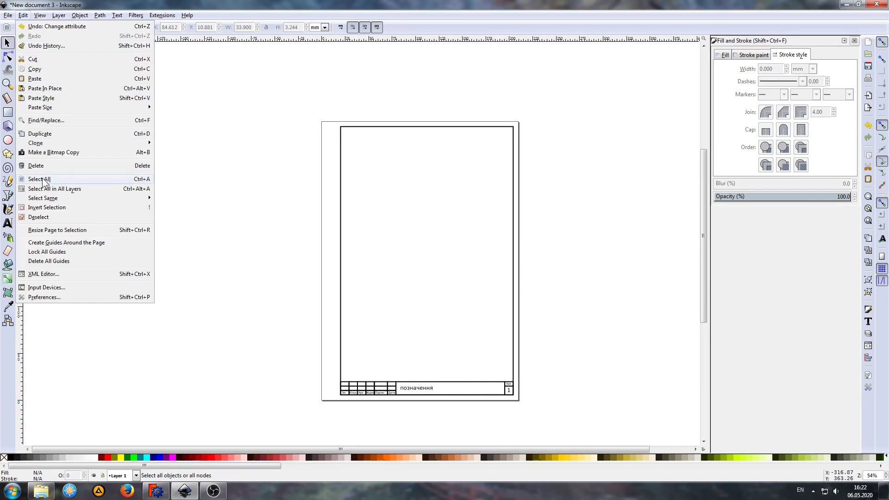
{"action": "left_click", "coordinate": [43, 179]}
{"action": "left_click", "coordinate": [24, 16]}
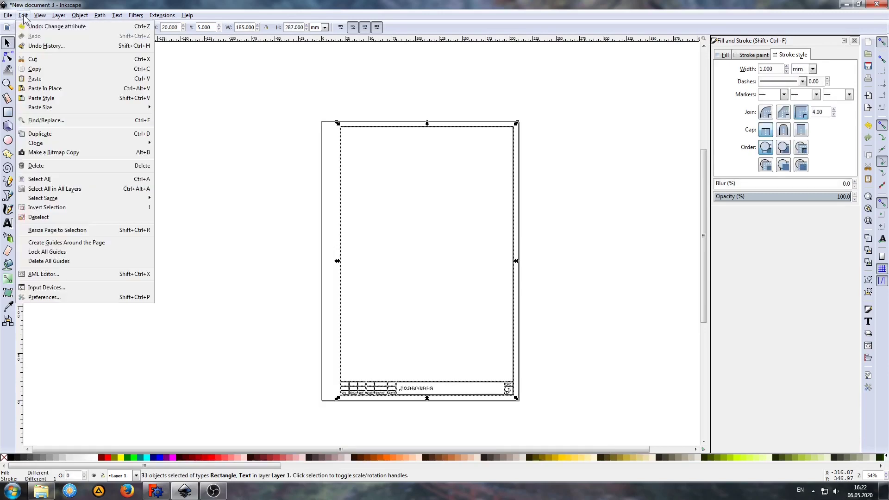
{"action": "left_click", "coordinate": [29, 69]}
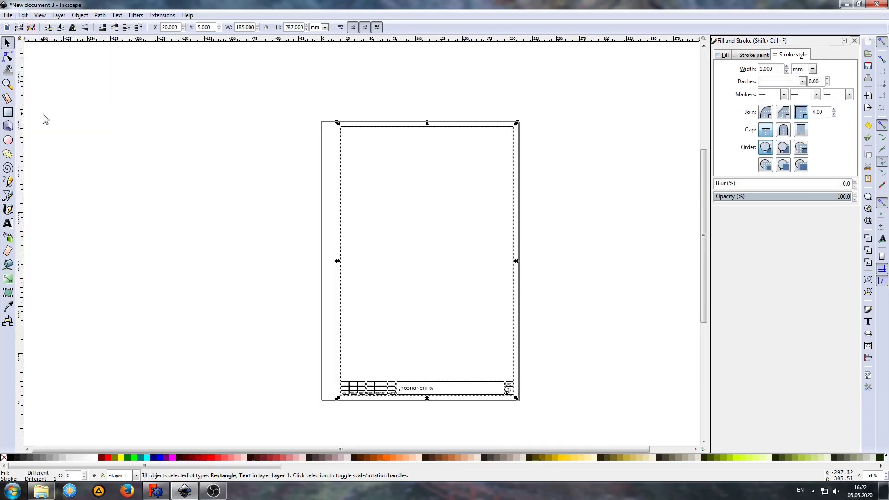
Delete the current layer and paste the frame back in place
{"action": "left_click", "coordinate": [58, 15]}
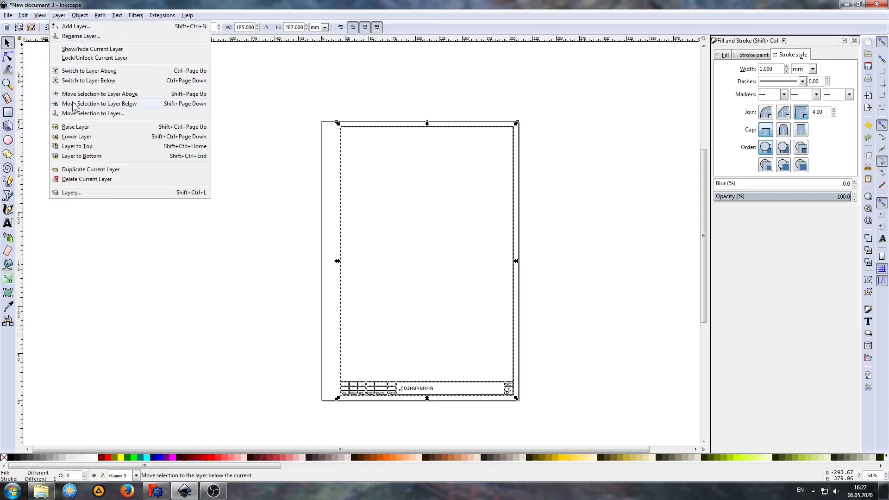
{"action": "left_click", "coordinate": [82, 179]}
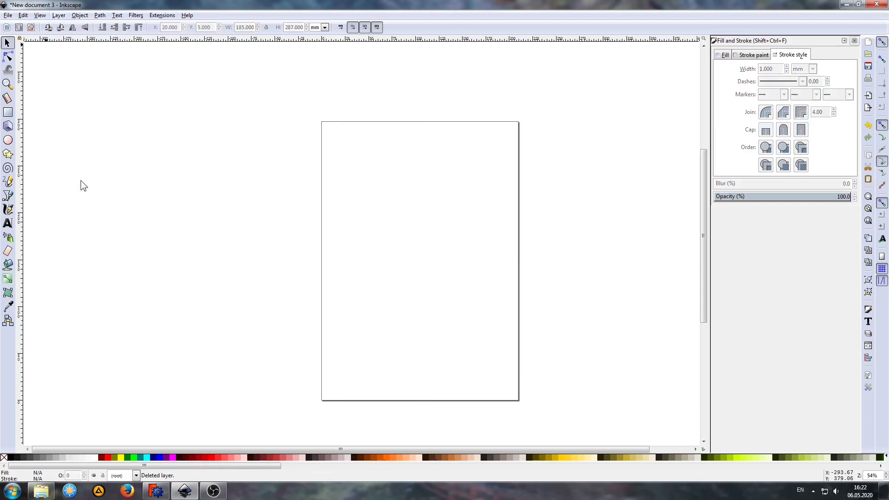
{"action": "left_click", "coordinate": [22, 15]}
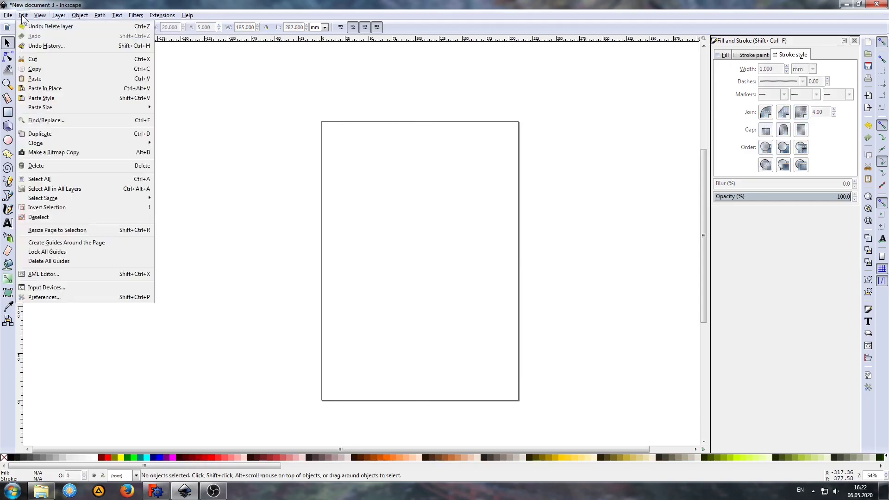
{"action": "left_click", "coordinate": [44, 89]}
{"action": "left_click", "coordinate": [184, 245]}
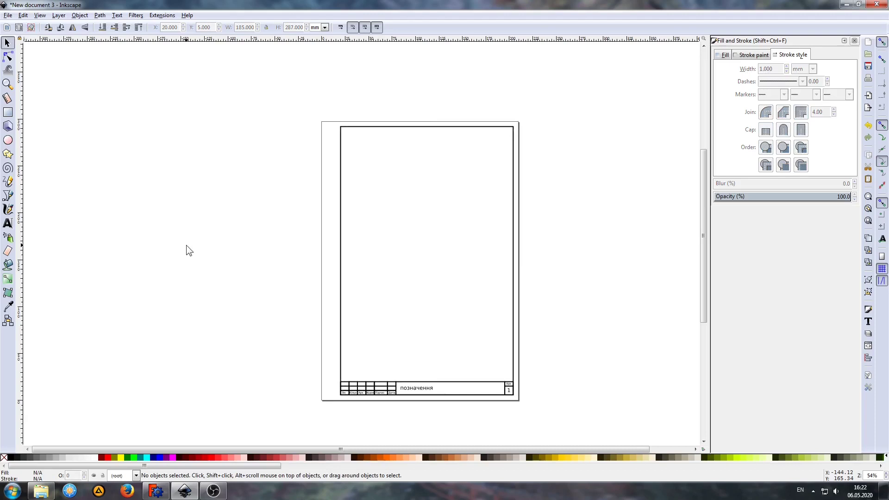
{"action": "left_click", "coordinate": [8, 16]}
Save the template as A4pz.svg (Inkscape SVG) in the shablony folder
{"action": "left_click", "coordinate": [25, 84]}
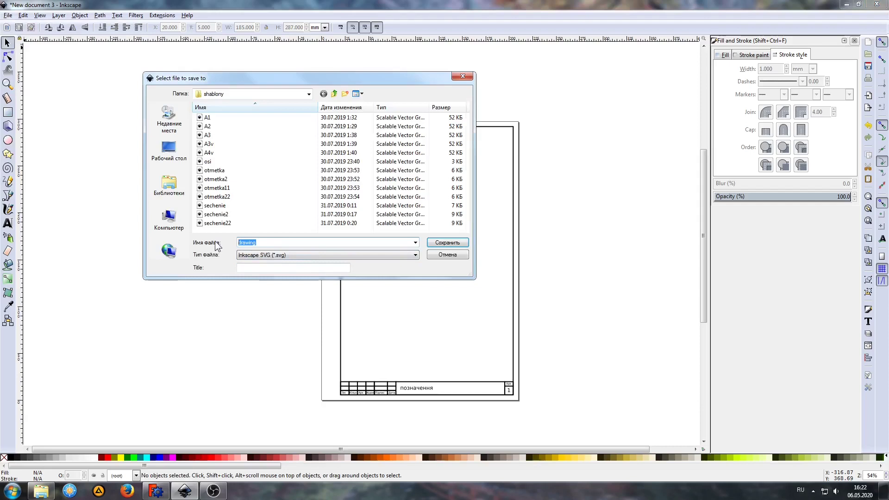
{"action": "type", "text": "Ф"}
{"action": "key", "text": "BackSpace"}
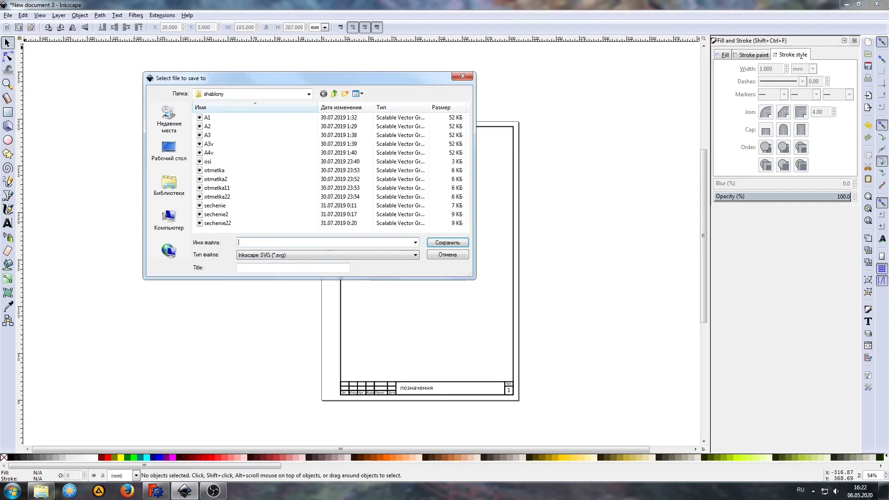
{"action": "type", "text": "A"}
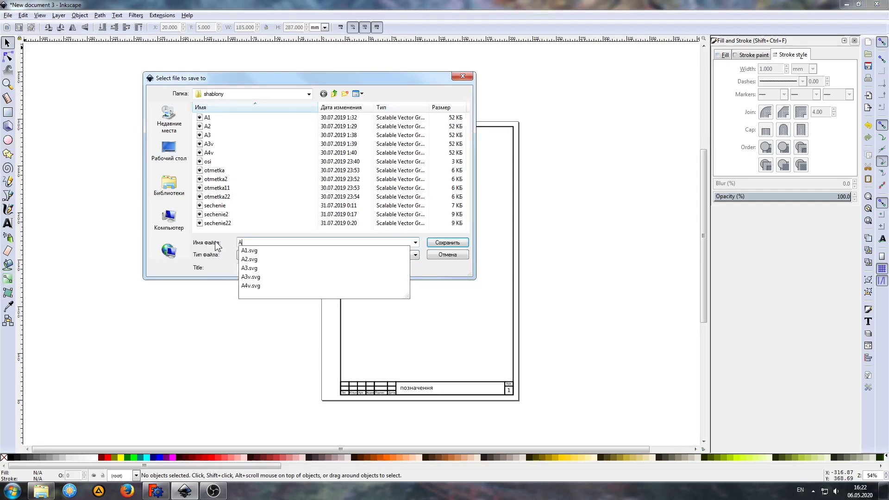
{"action": "type", "text": "4"}
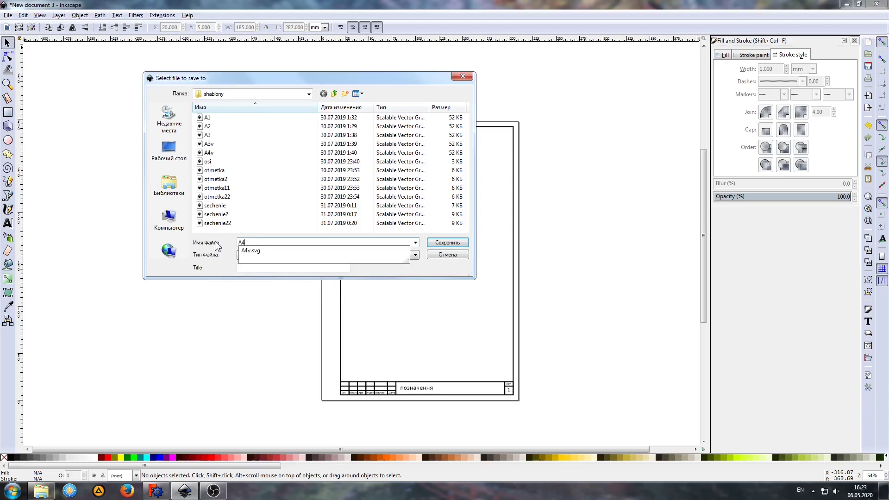
{"action": "type", "text": "pz"}
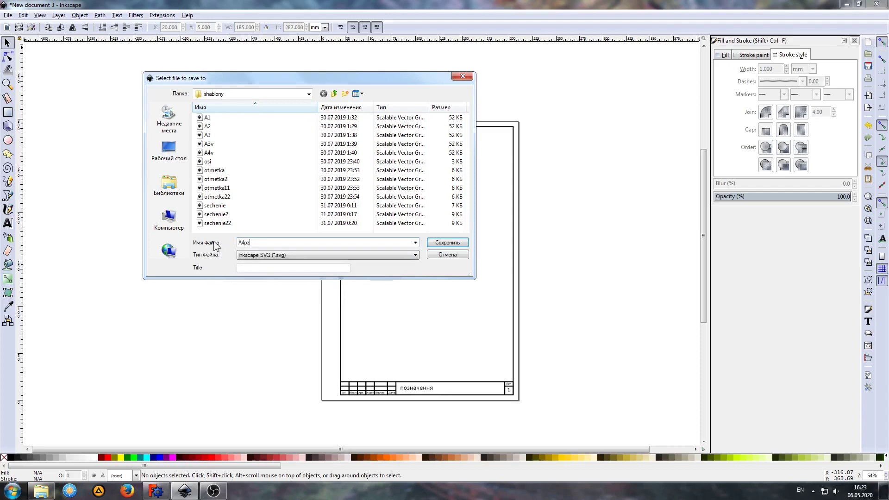
{"action": "left_click", "coordinate": [447, 243]}
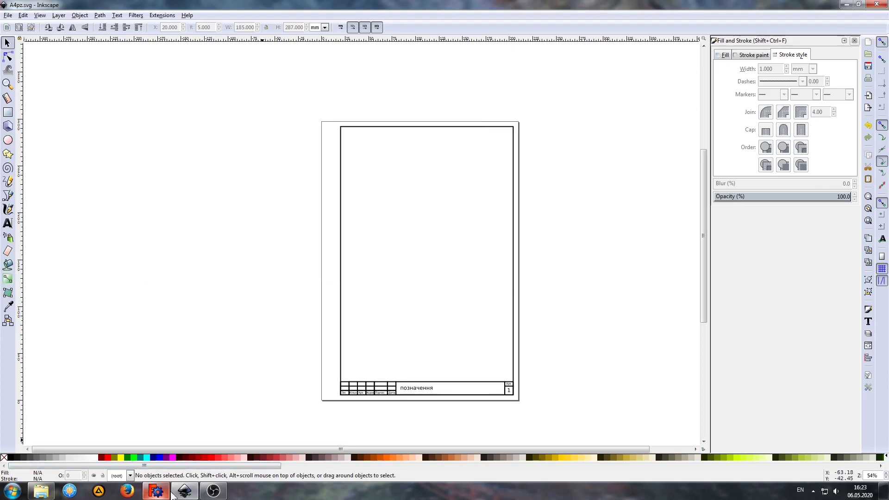
In FreeCAD, create new page Page002 from the A4pz template in the shablony folder
{"action": "left_click", "coordinate": [156, 492]}
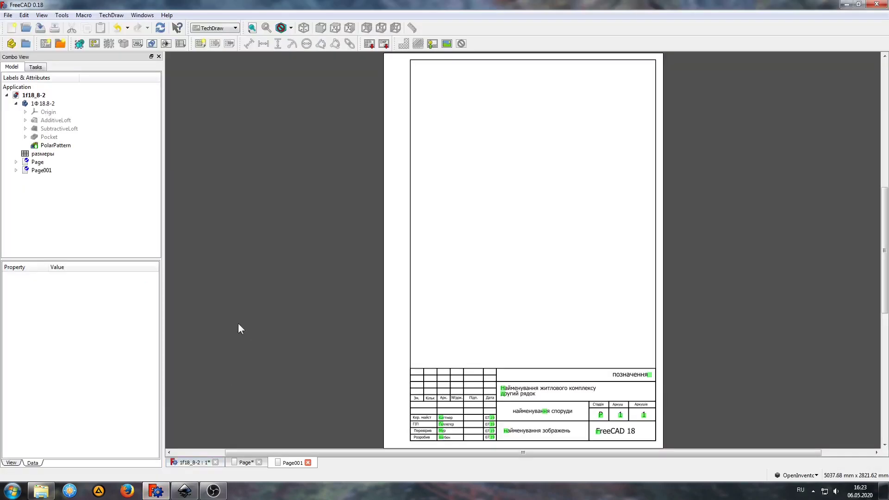
{"action": "left_click", "coordinate": [60, 43]}
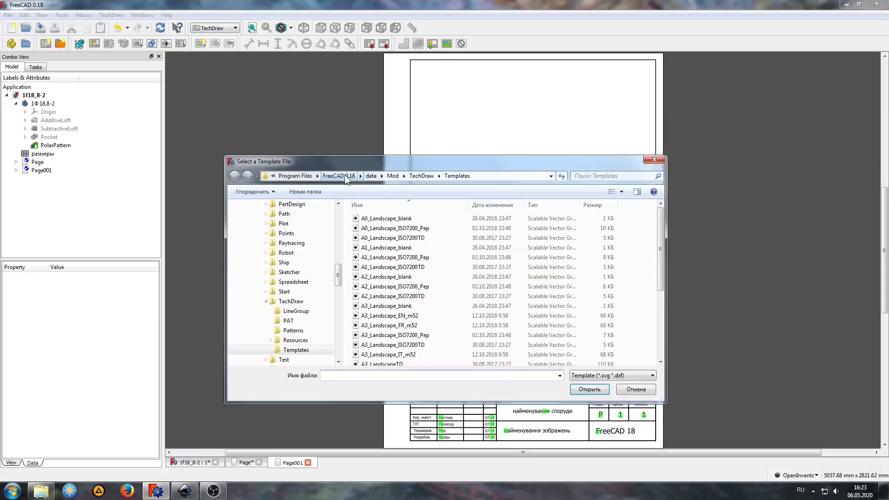
{"action": "left_click", "coordinate": [344, 174]}
{"action": "double_click", "coordinate": [370, 278]}
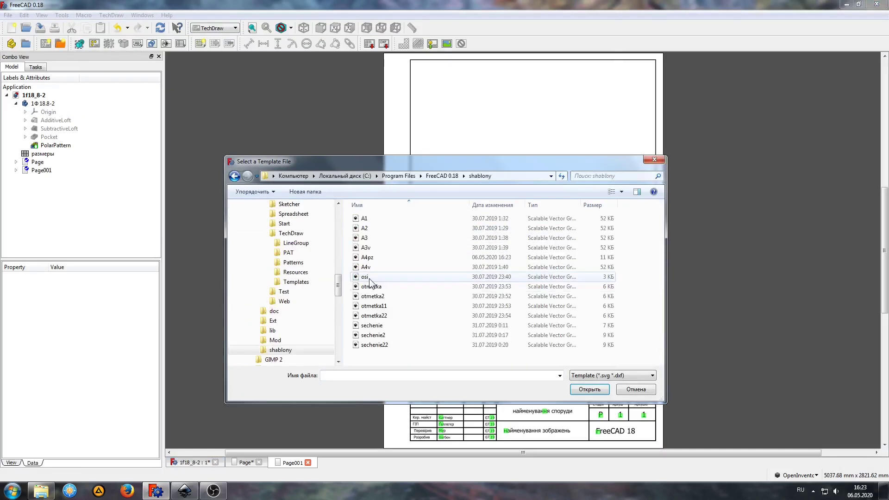
{"action": "left_click", "coordinate": [364, 259]}
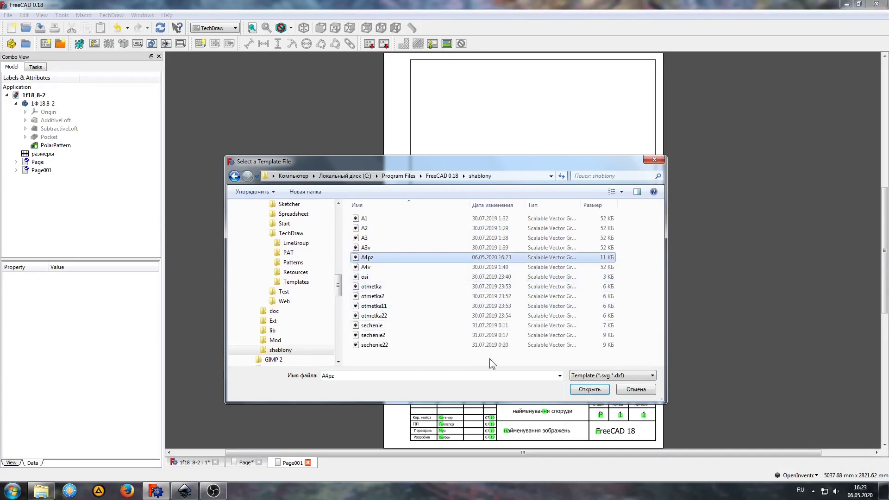
{"action": "left_click", "coordinate": [592, 389]}
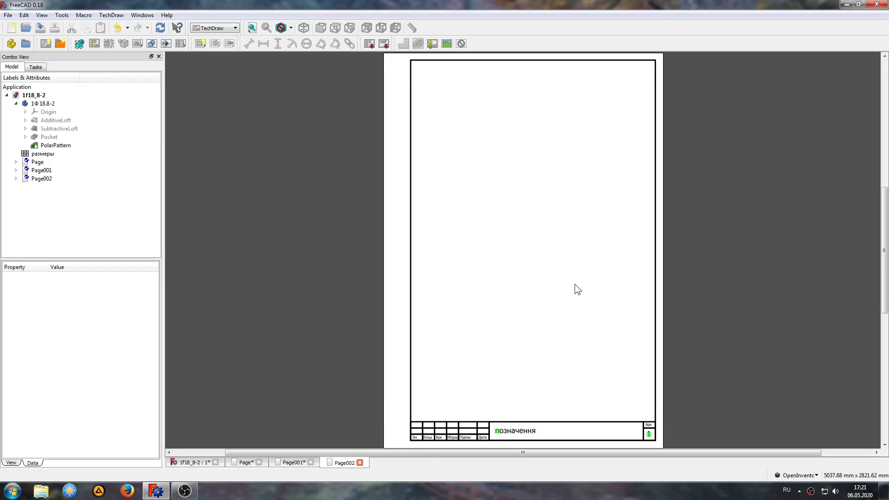
Set the Page002 title block designation field to Фундамент
{"action": "scroll", "coordinate": [521, 440], "scroll_direction": "up", "scroll_amount": 2}
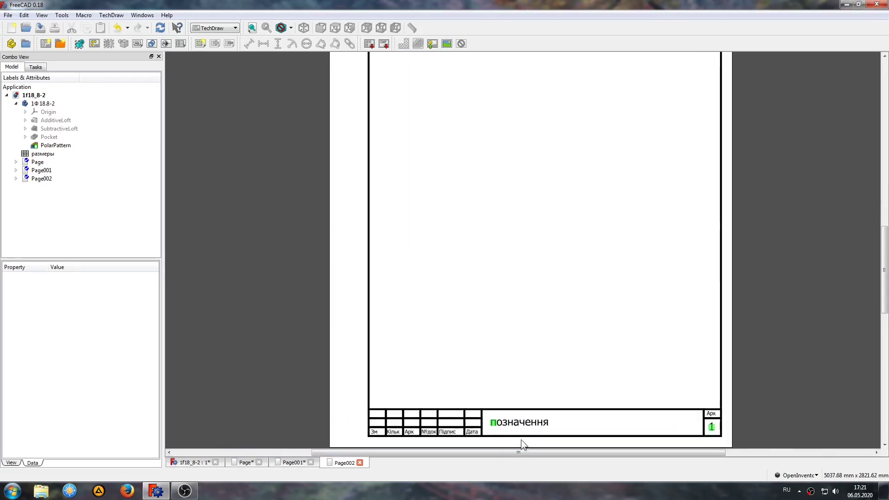
{"action": "scroll", "coordinate": [521, 440], "scroll_direction": "up", "scroll_amount": 3}
{"action": "left_click_drag", "start_coordinate": [608, 415], "coordinate": [518, 311]}
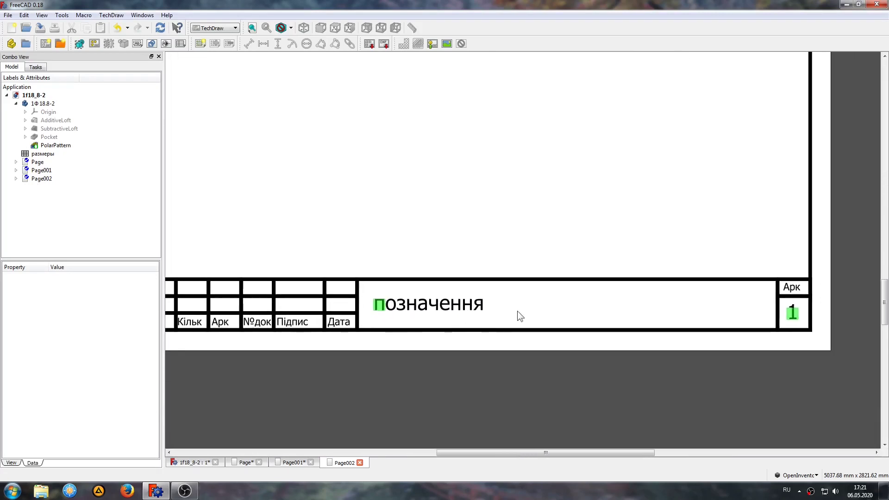
{"action": "left_click", "coordinate": [379, 302]}
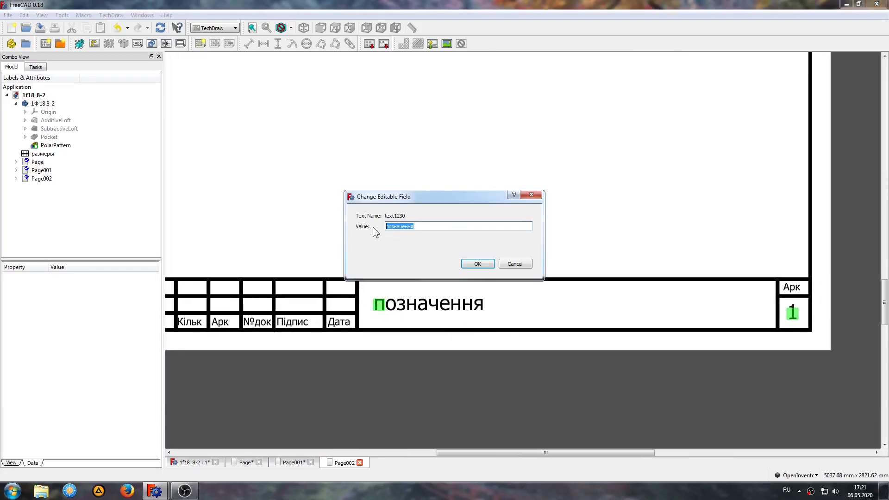
{"action": "type", "text": "Фунд"}
{"action": "type", "text": "амент"}
{"action": "left_click", "coordinate": [476, 263]}
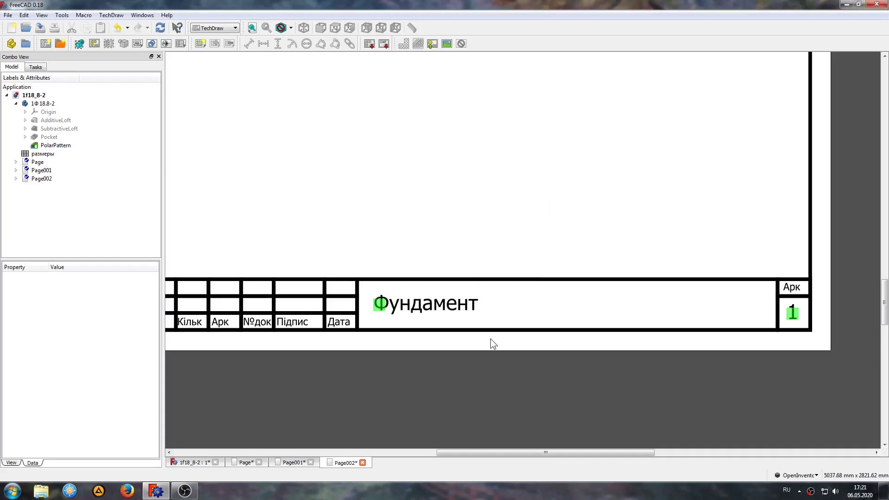
Set the title block sheet number field to 5
{"action": "left_click", "coordinate": [795, 312]}
{"action": "type", "text": "5"}
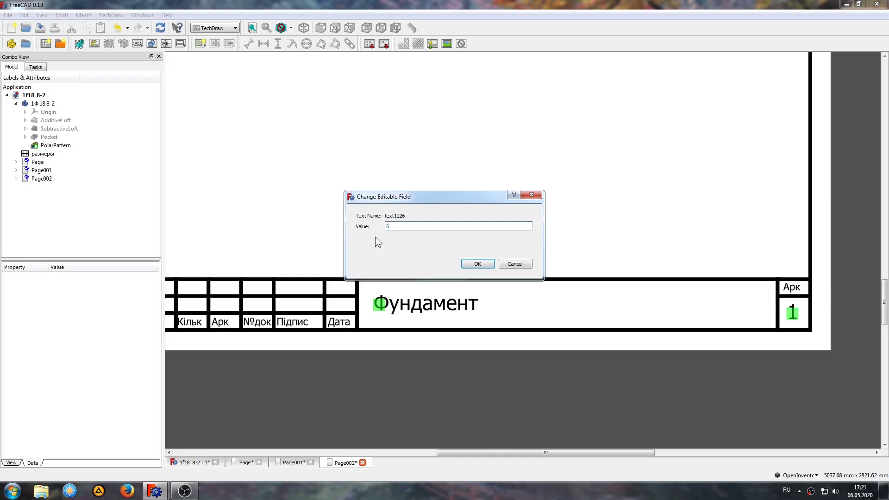
{"action": "left_click", "coordinate": [484, 263]}
{"action": "scroll", "coordinate": [491, 211], "scroll_direction": "down", "scroll_amount": 1}
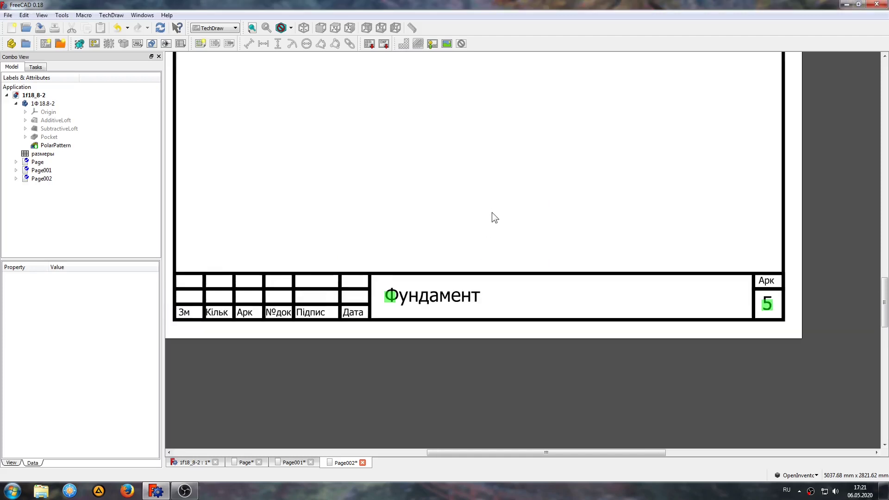
{"action": "scroll", "coordinate": [492, 212], "scroll_direction": "down", "scroll_amount": 1}
{"action": "scroll", "coordinate": [482, 206], "scroll_direction": "down", "scroll_amount": 1}
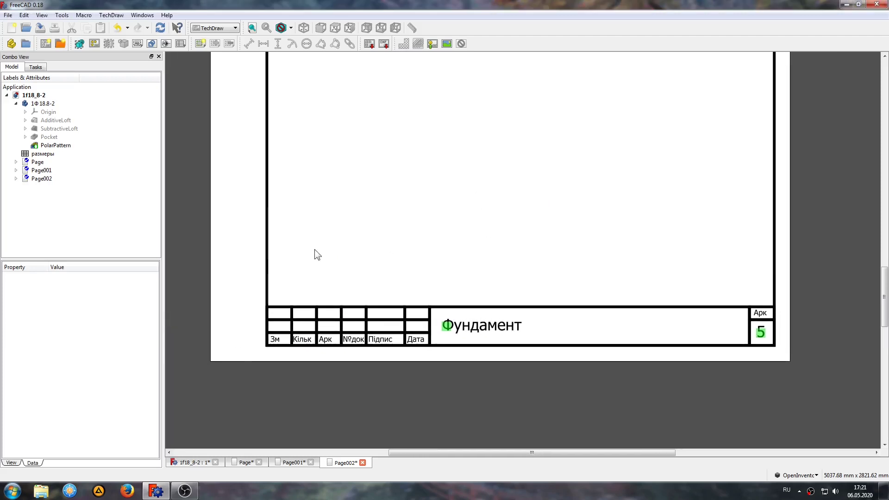
{"action": "left_click", "coordinate": [43, 179]}
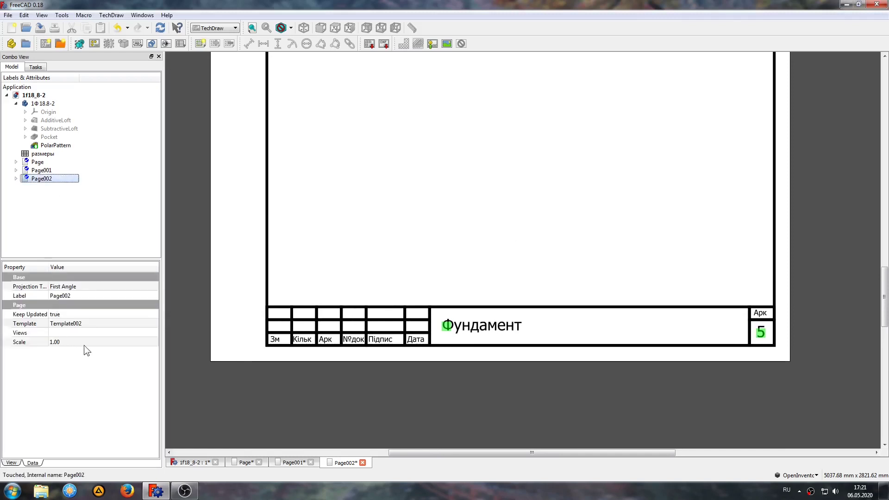
Set Page002's scale to 1/25 (0.04) using a formula
{"action": "left_click", "coordinate": [87, 342]}
{"action": "left_click", "coordinate": [147, 342]}
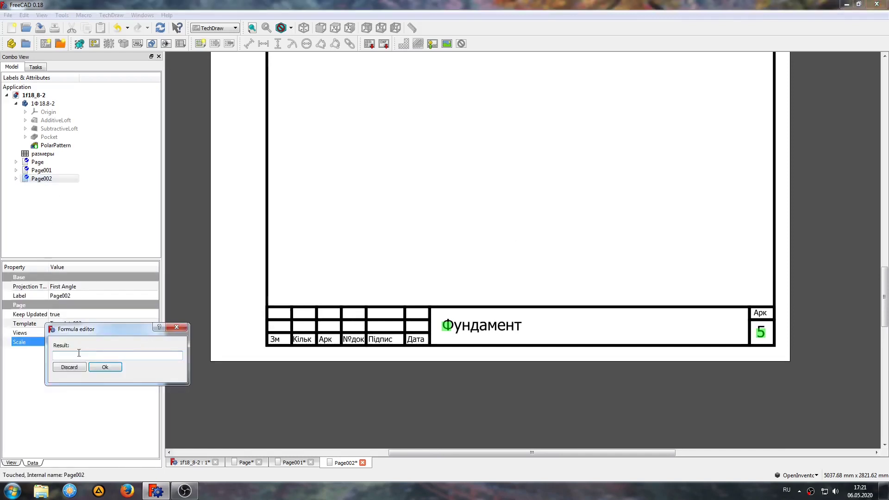
{"action": "type", "text": "1/2"}
{"action": "type", "text": "5"}
{"action": "left_click", "coordinate": [109, 371]}
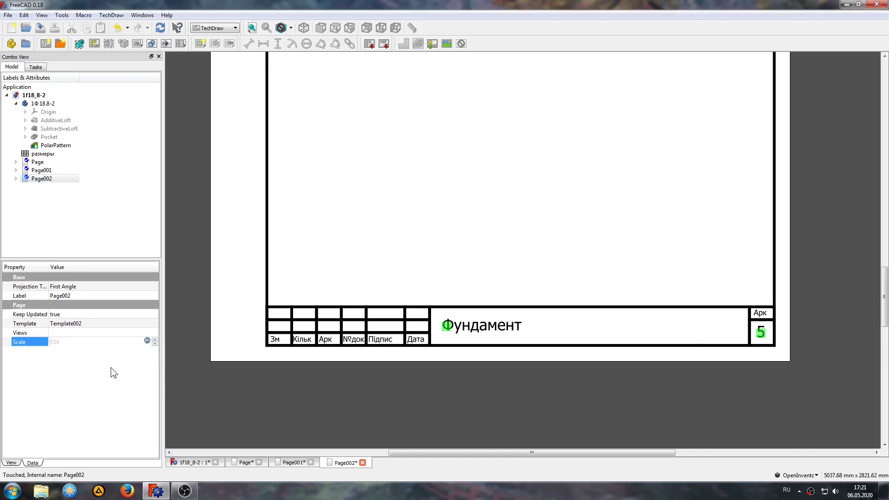
{"action": "scroll", "coordinate": [416, 282], "scroll_direction": "down", "scroll_amount": 2}
{"action": "scroll", "coordinate": [430, 250], "scroll_direction": "down", "scroll_amount": 3}
{"action": "left_click_drag", "start_coordinate": [454, 213], "coordinate": [474, 298]}
{"action": "scroll", "coordinate": [475, 296], "scroll_direction": "down", "scroll_amount": 1}
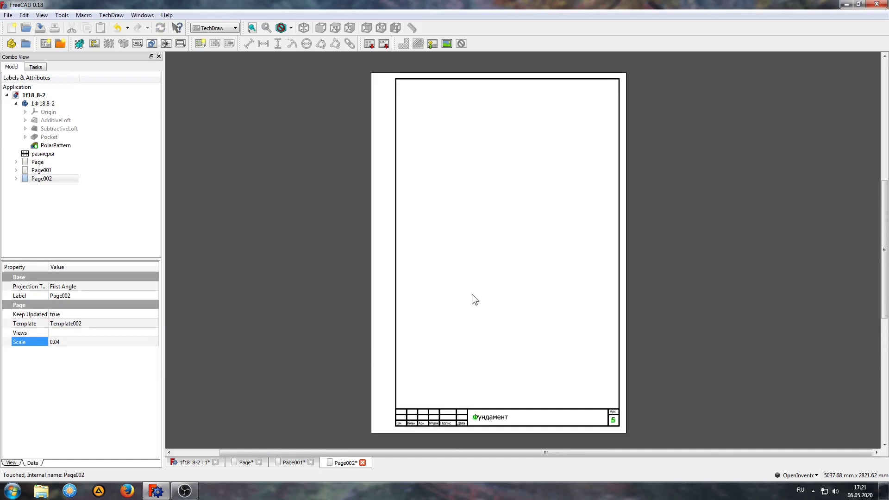
Insert an isometric view of the foundation body in the sheet's upper half, with view frames hidden
{"action": "left_click", "coordinate": [41, 104]}
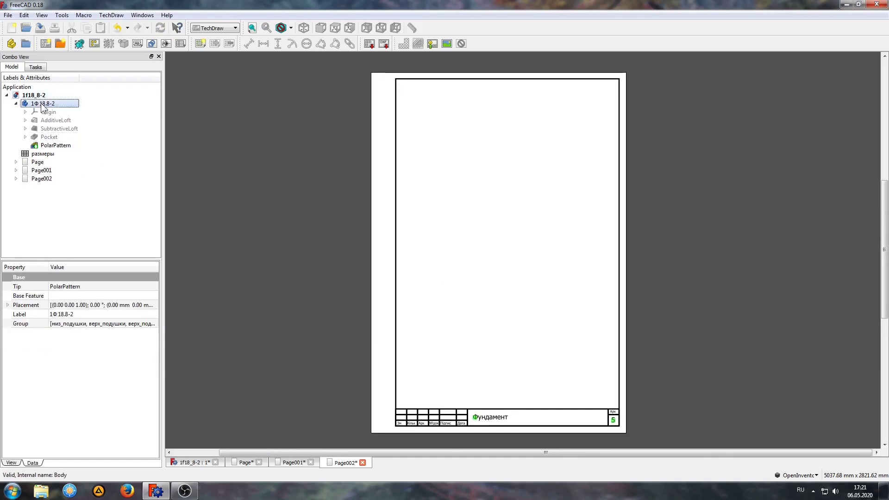
{"action": "left_click", "coordinate": [80, 44]}
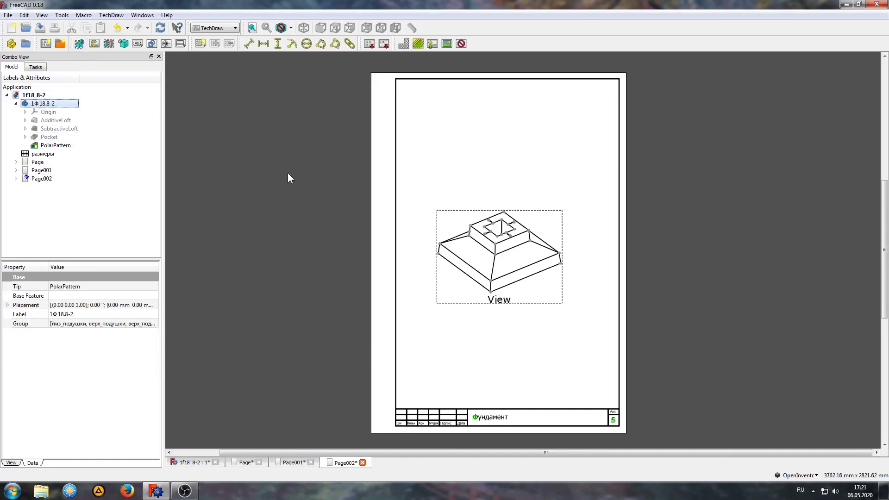
{"action": "left_click_drag", "start_coordinate": [538, 277], "coordinate": [550, 216]}
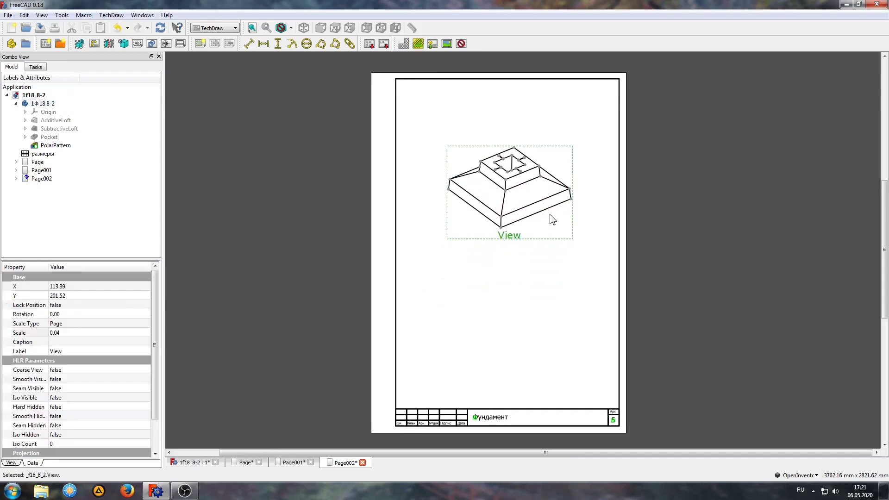
{"action": "left_click", "coordinate": [461, 44]}
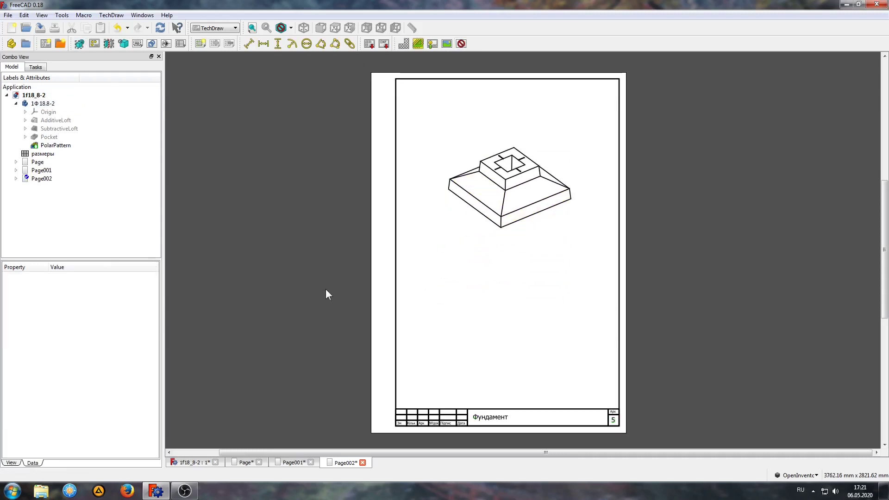